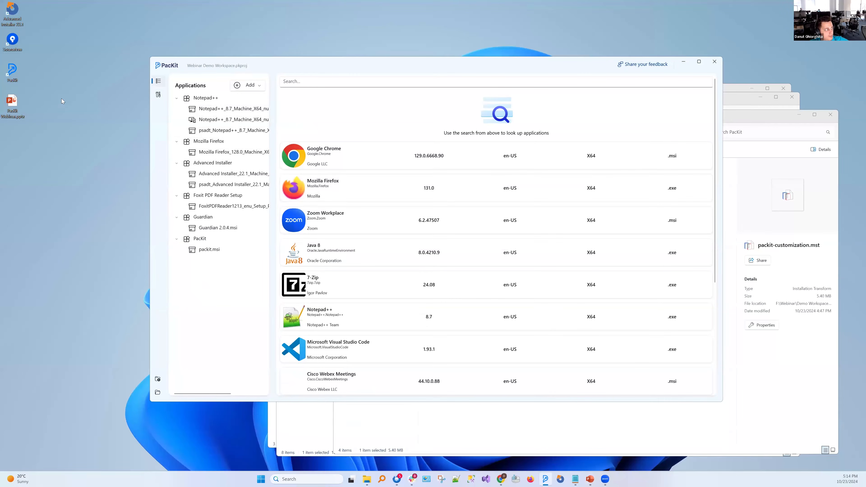
Launch PacKit and create the workspace Your Workspace.pkproj inside a new desktop folder named demo
{"action": "double_click", "coordinate": [12, 71]}
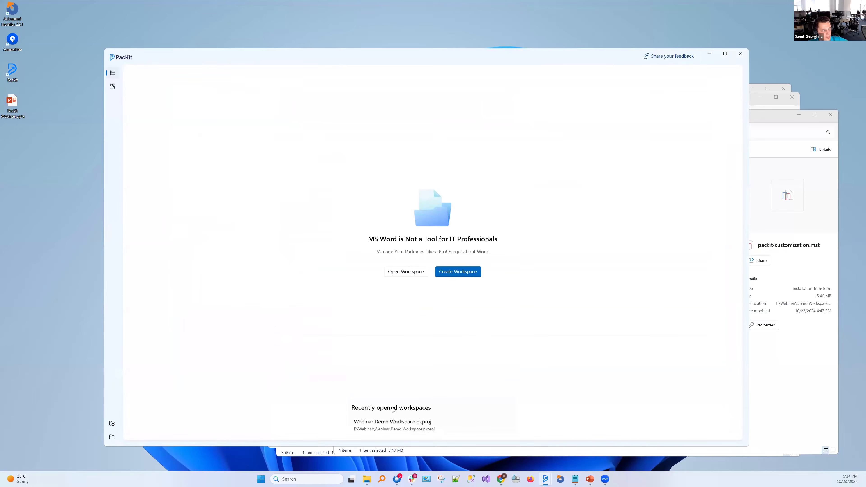
{"action": "left_click", "coordinate": [428, 426]}
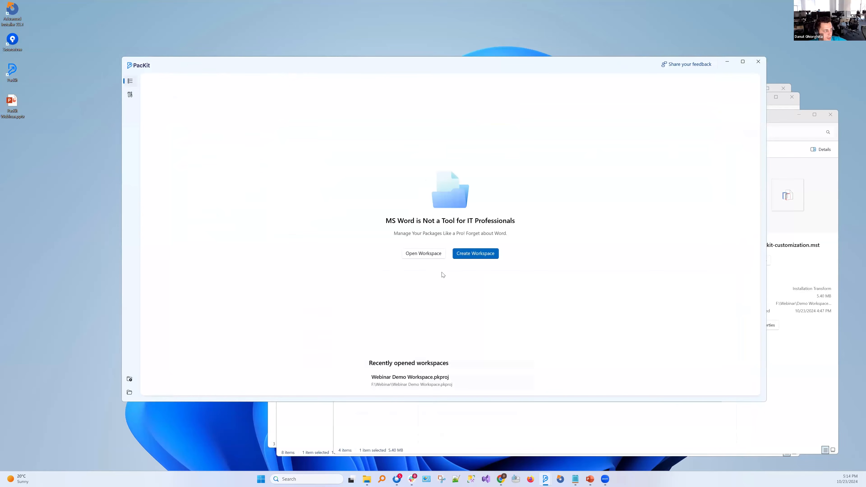
{"action": "left_click", "coordinate": [480, 256]}
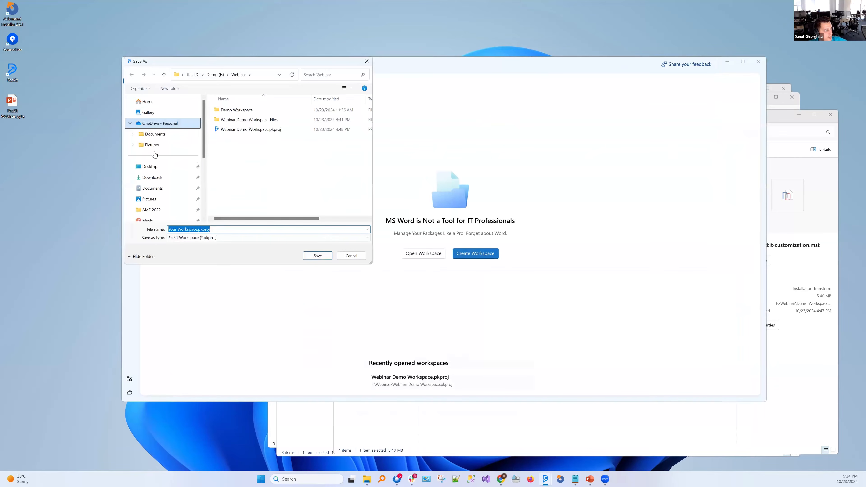
{"action": "left_click", "coordinate": [150, 167]}
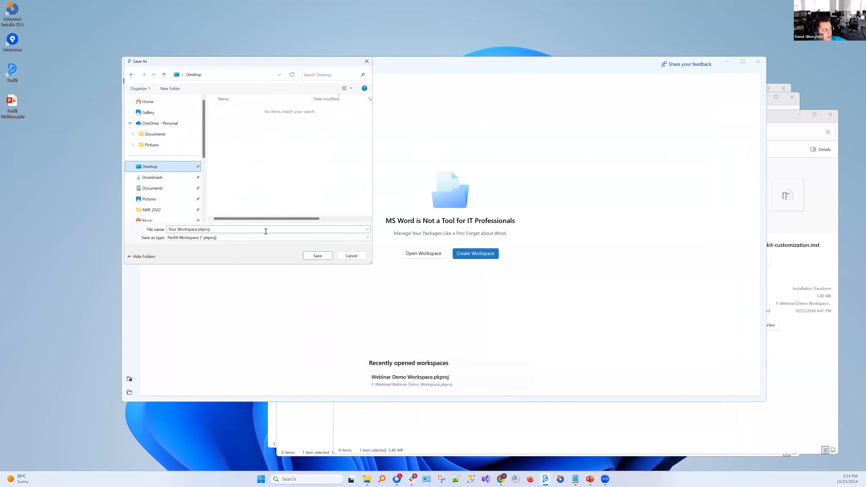
{"action": "left_click", "coordinate": [221, 155]}
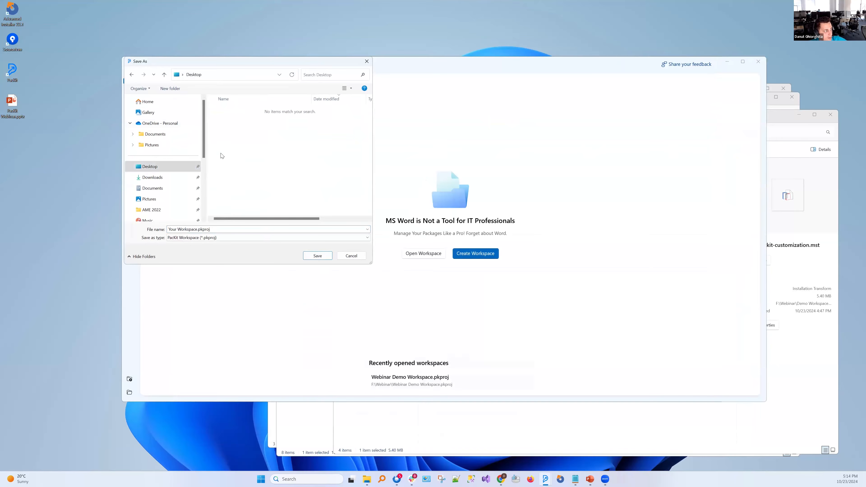
{"action": "key", "text": "ctrl+shift+n"}
{"action": "type", "text": "demo"}
{"action": "key", "text": "Return"}
{"action": "left_click", "coordinate": [317, 256]}
{"action": "left_click", "coordinate": [316, 256]}
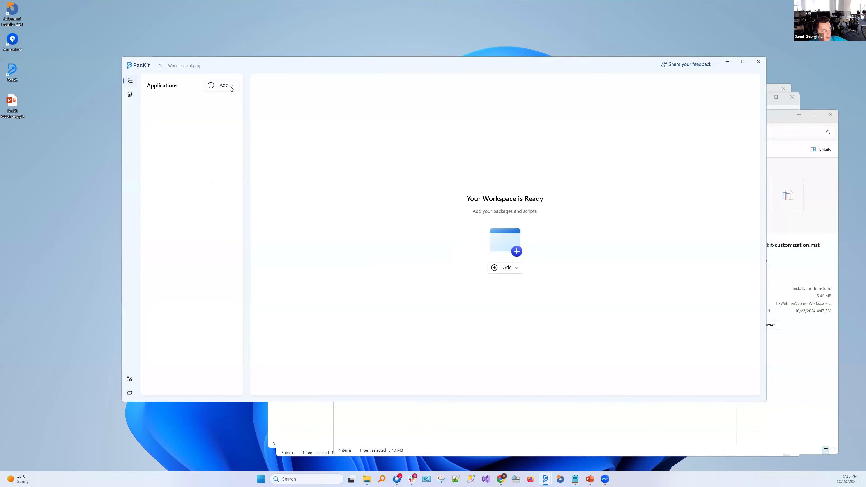
Add the package Notepad++_8.7_Machine_X64_nullsoft_en-US.exe from disk, found in the Notepad ++ folder under Local Apps
{"action": "left_click", "coordinate": [230, 89]}
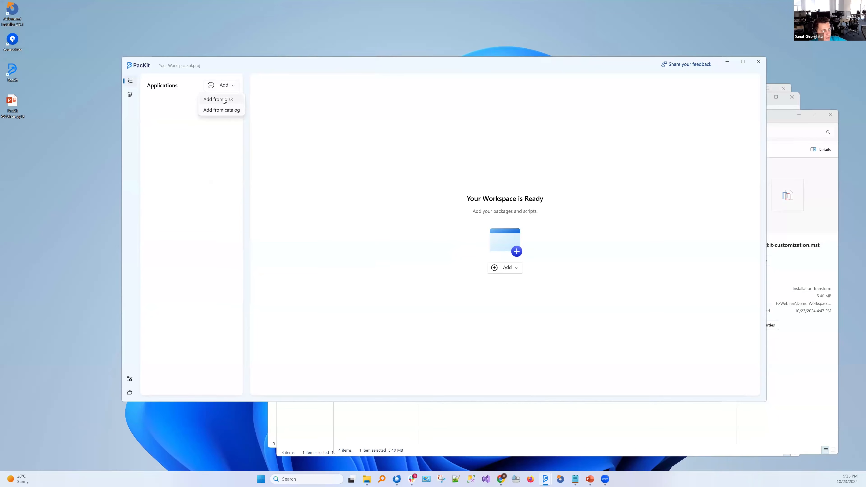
{"action": "left_click", "coordinate": [224, 101]}
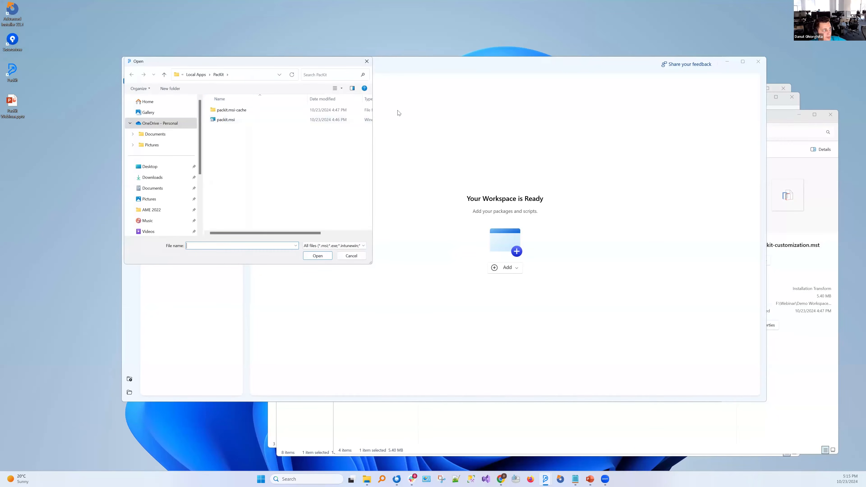
{"action": "left_click", "coordinate": [357, 119]}
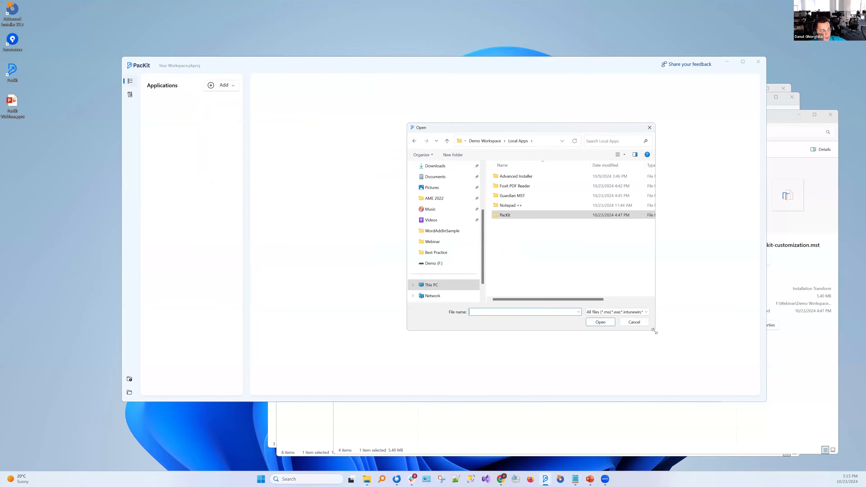
{"action": "double_click", "coordinate": [519, 177]}
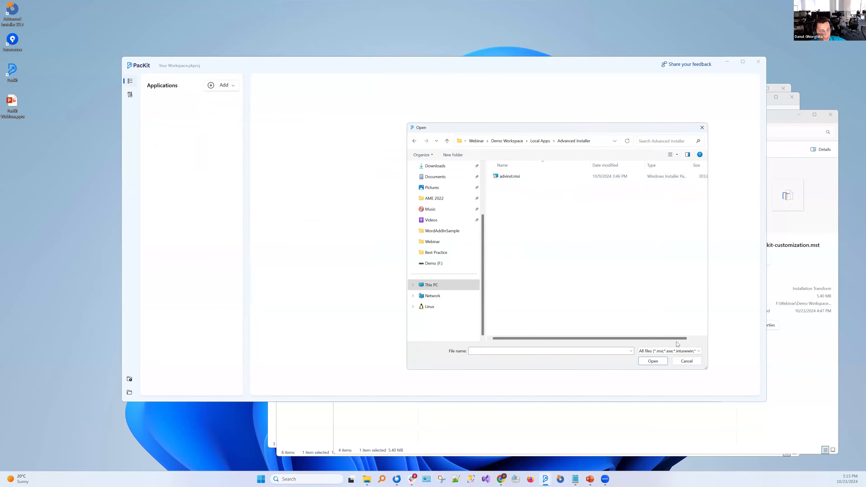
{"action": "left_click", "coordinate": [678, 351]}
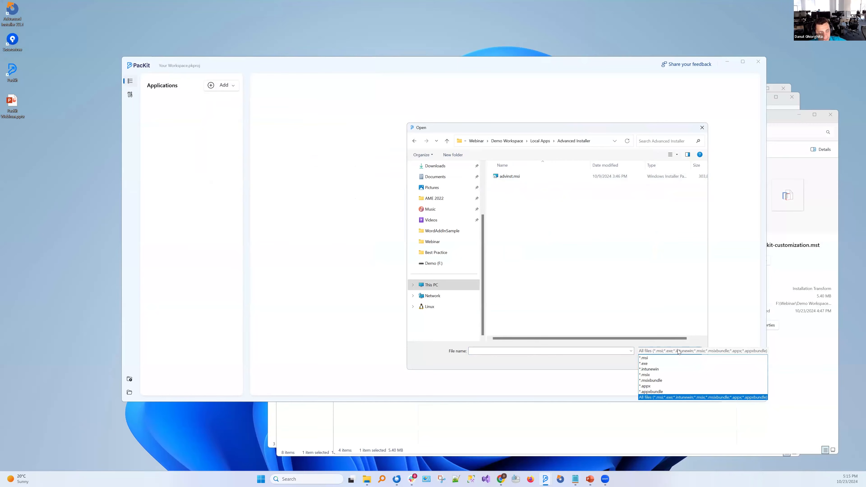
{"action": "left_click", "coordinate": [582, 281]}
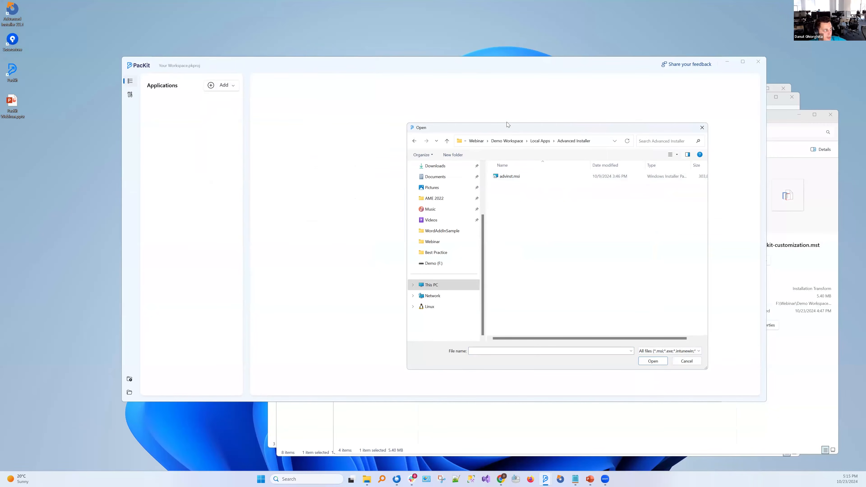
{"action": "left_click_drag", "start_coordinate": [507, 127], "coordinate": [482, 111]}
{"action": "left_click", "coordinate": [484, 164]}
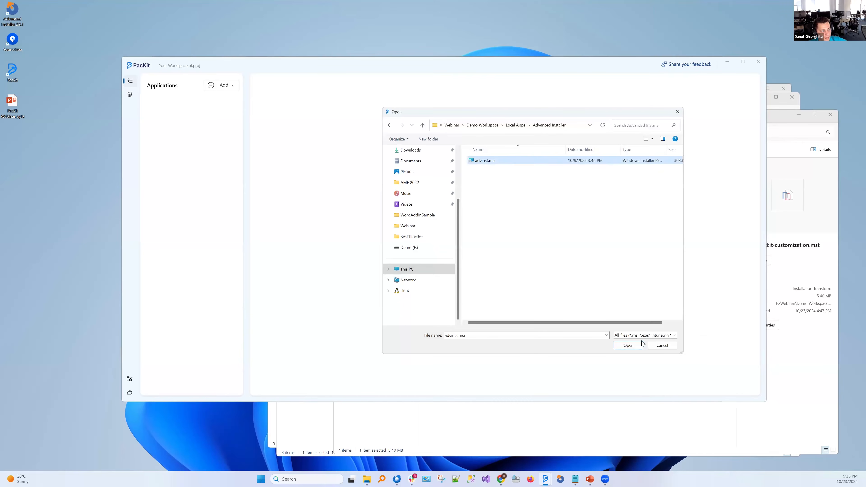
{"action": "left_click", "coordinate": [515, 126]}
{"action": "double_click", "coordinate": [514, 187]}
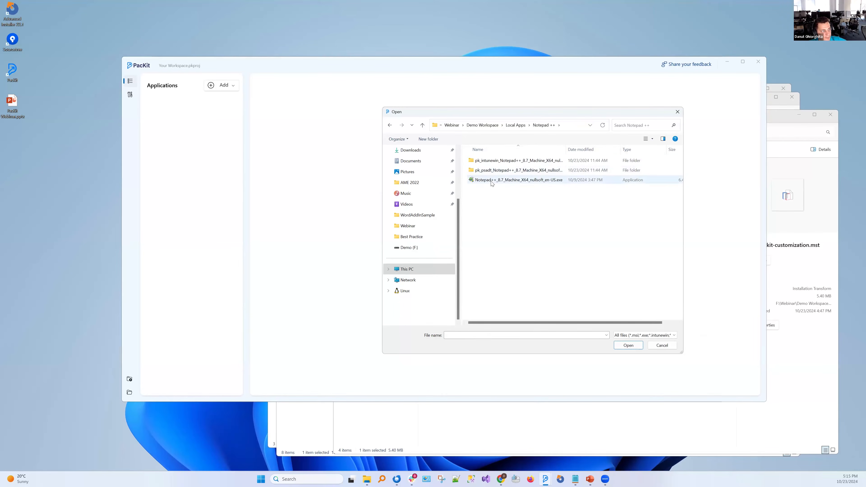
{"action": "left_click", "coordinate": [492, 181]}
{"action": "double_click", "coordinate": [491, 181]}
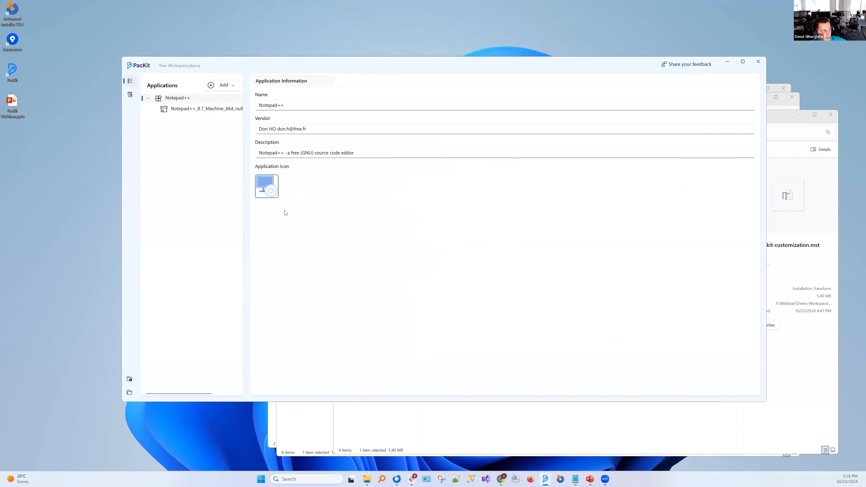
Set the install command of the Notepad++ exe package to /S
{"action": "left_click", "coordinate": [193, 112]}
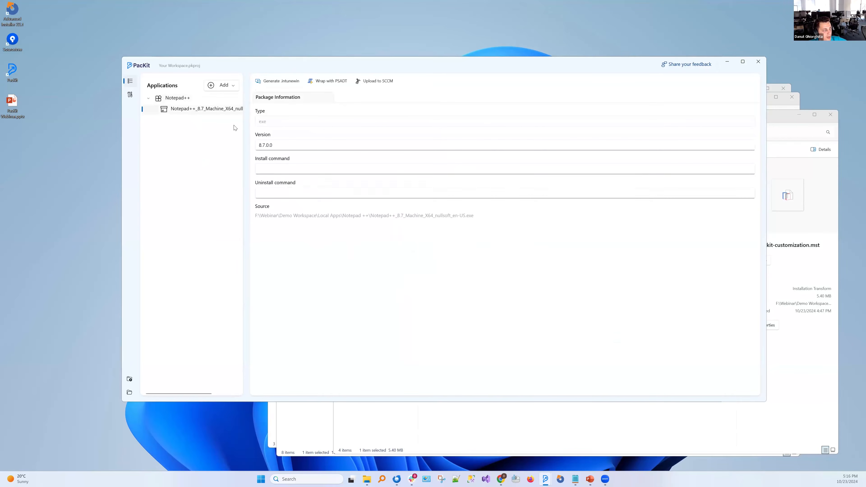
{"action": "left_click", "coordinate": [294, 143]}
{"action": "key", "text": "ctrl+a"}
{"action": "left_click", "coordinate": [303, 170]}
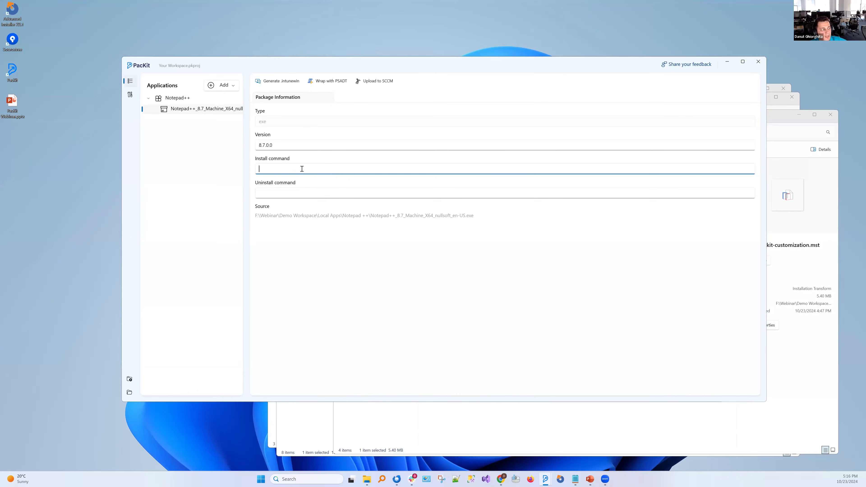
{"action": "type", "text": "S"}
{"action": "left_click_drag", "start_coordinate": [288, 170], "coordinate": [246, 173]}
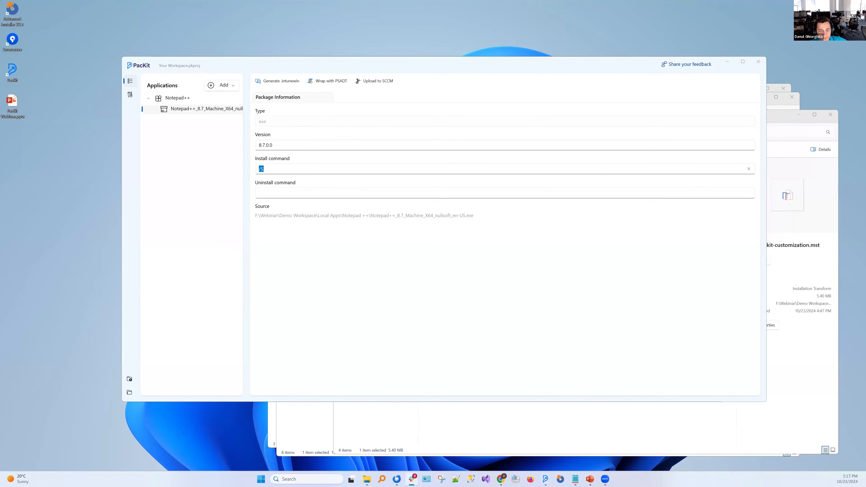
{"action": "left_click", "coordinate": [273, 194]}
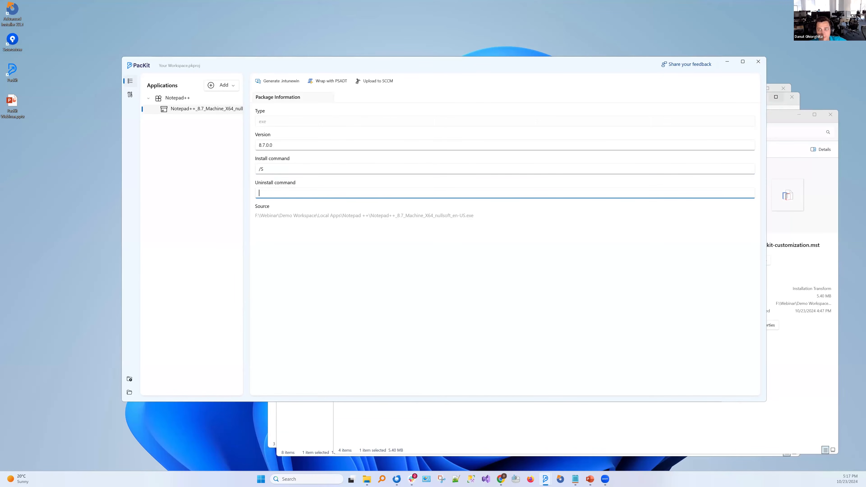
{"action": "key", "text": "alt+Tab"}
{"action": "key", "text": "alt+Tab"}
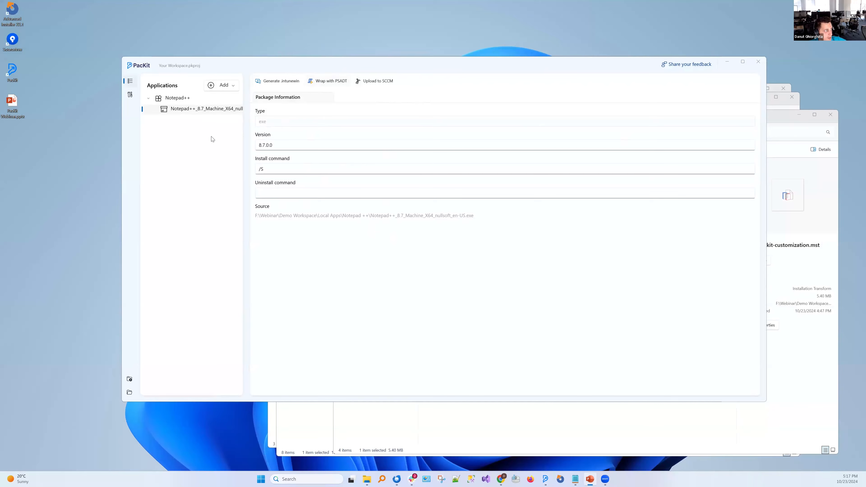
Generate an intunewin file from the Notepad++ exe package, keeping the proposed source path
{"action": "left_click", "coordinate": [272, 82]}
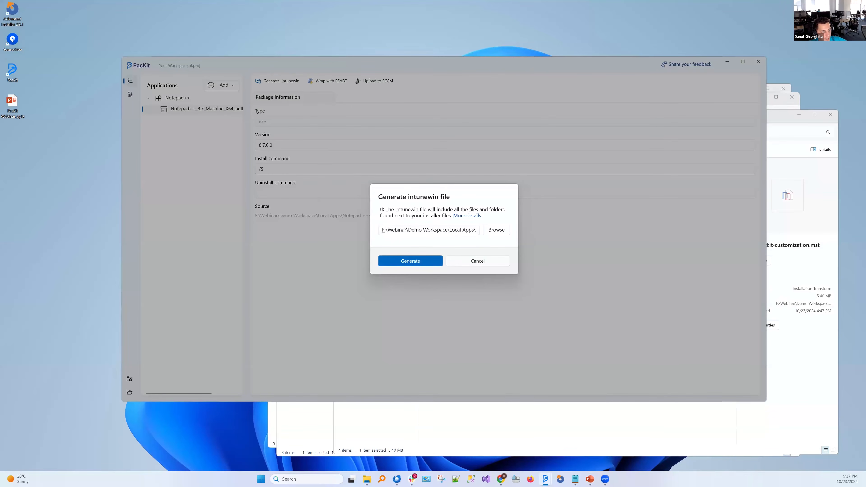
{"action": "triple_click", "coordinate": [474, 233]}
{"action": "left_click", "coordinate": [404, 245]}
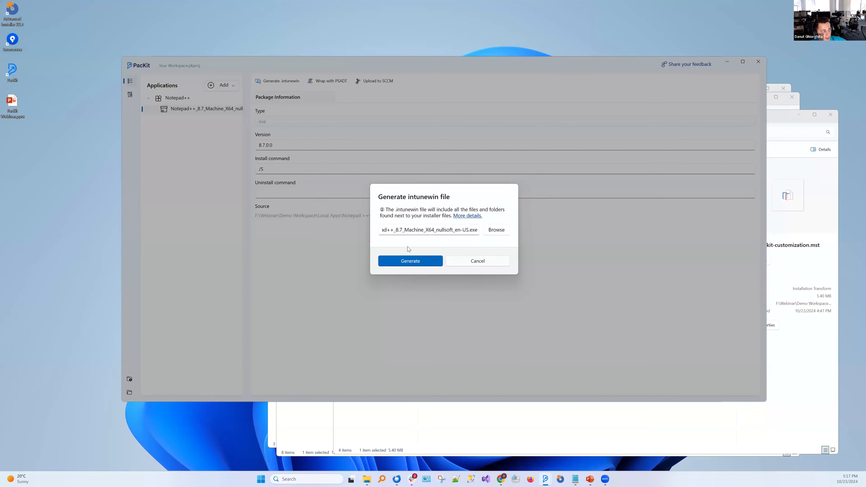
{"action": "left_click", "coordinate": [416, 263]}
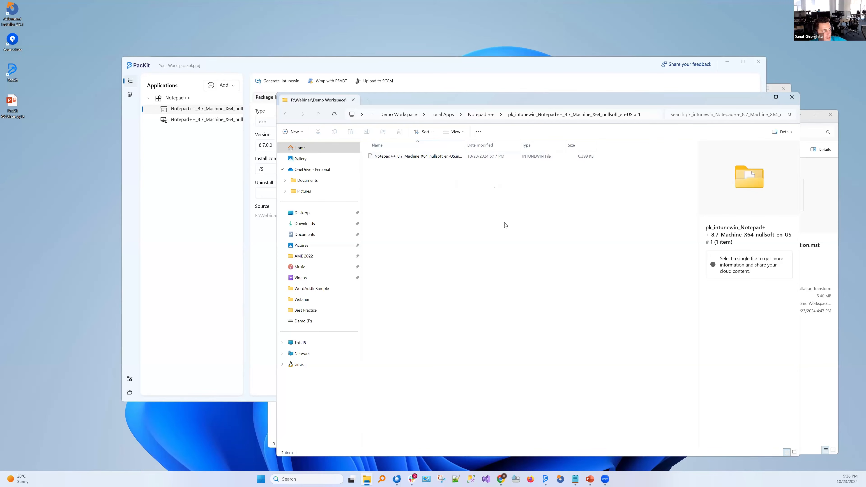
Review the details of the generated Notepad++ intunewin package and open the folder that contains its file
{"action": "left_click", "coordinate": [210, 119]}
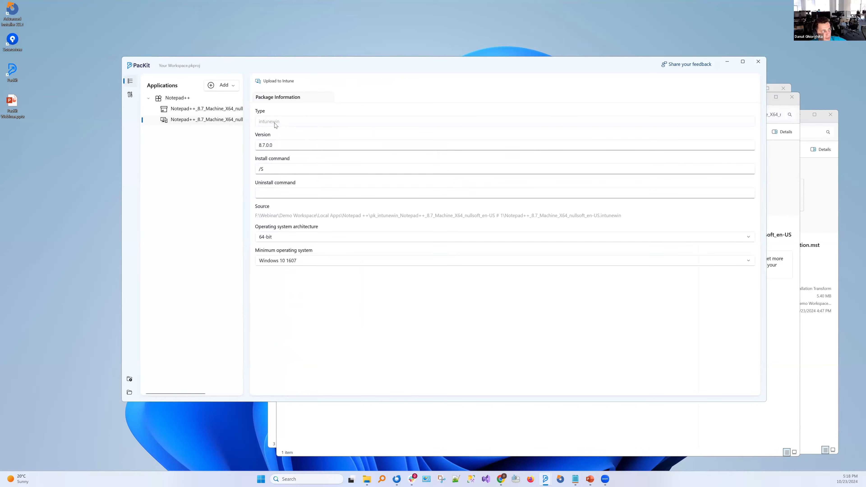
{"action": "right_click", "coordinate": [200, 121]}
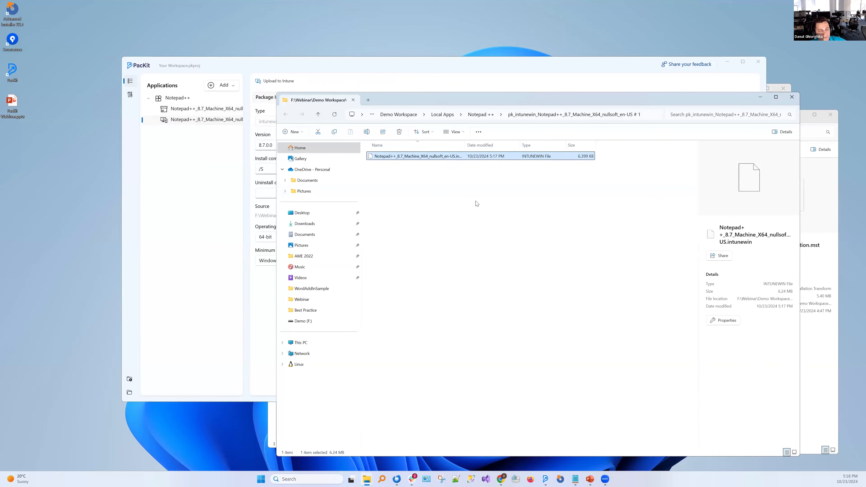
{"action": "left_click", "coordinate": [201, 119]}
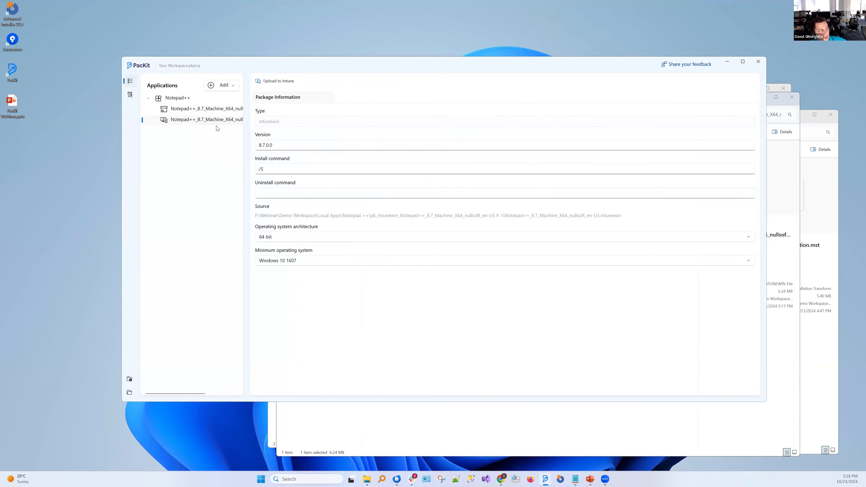
{"action": "right_click", "coordinate": [200, 122]}
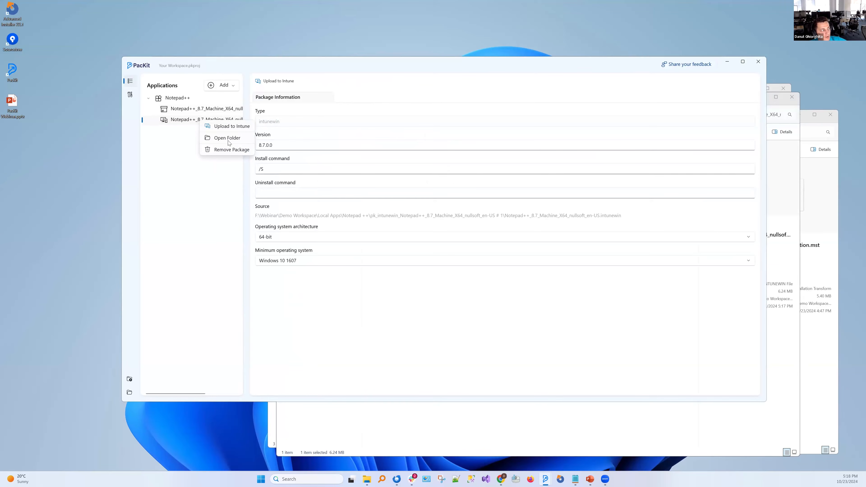
{"action": "left_click", "coordinate": [233, 140]}
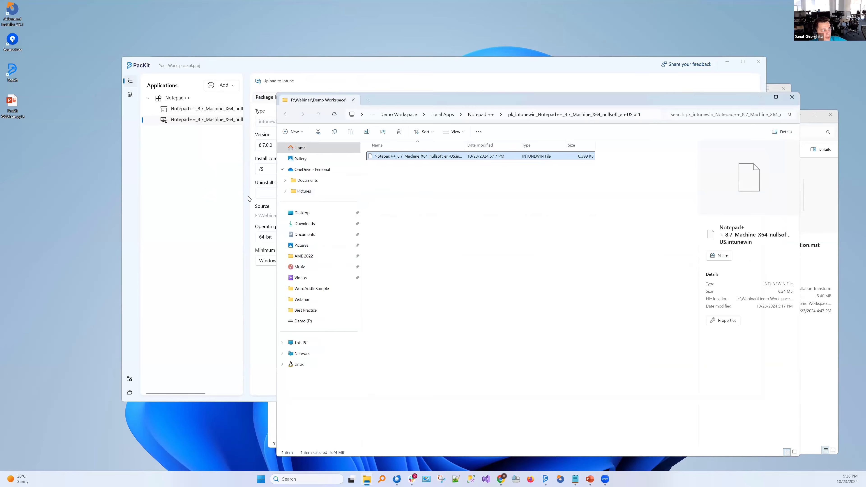
{"action": "left_click", "coordinate": [249, 199]}
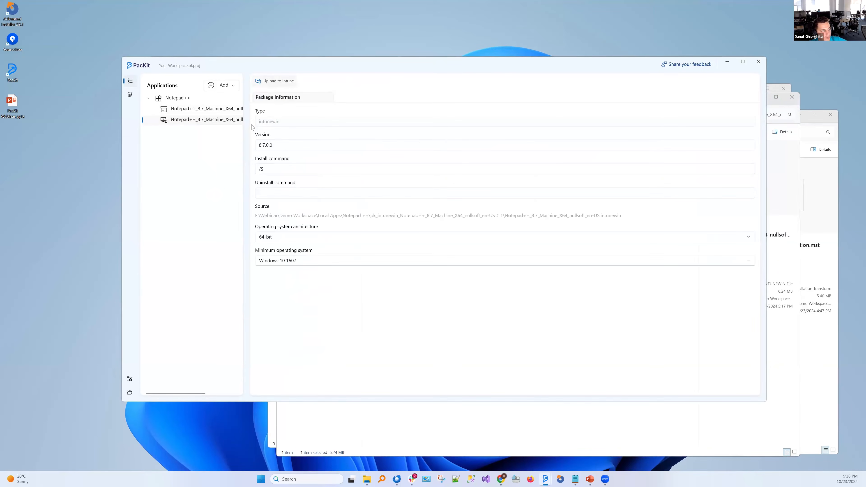
Upload the Notepad++ intunewin package to Intune, signing in with the saved test account and its account password
{"action": "left_click", "coordinate": [275, 81]}
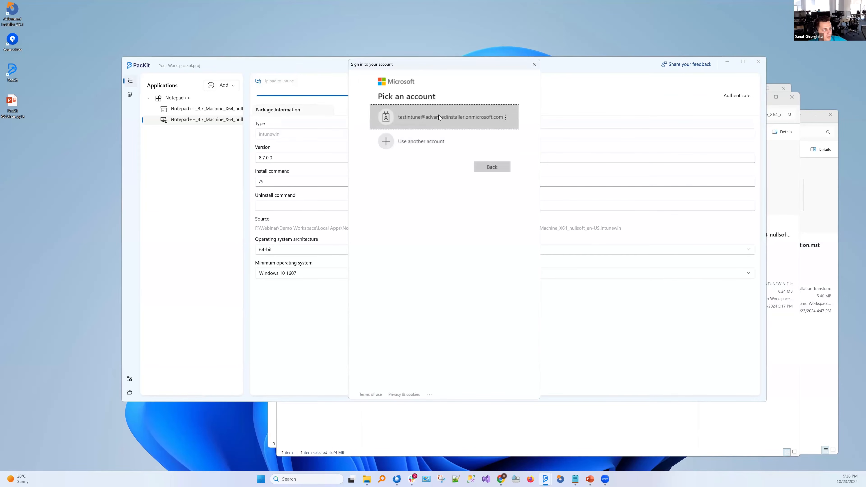
{"action": "left_click", "coordinate": [439, 115]}
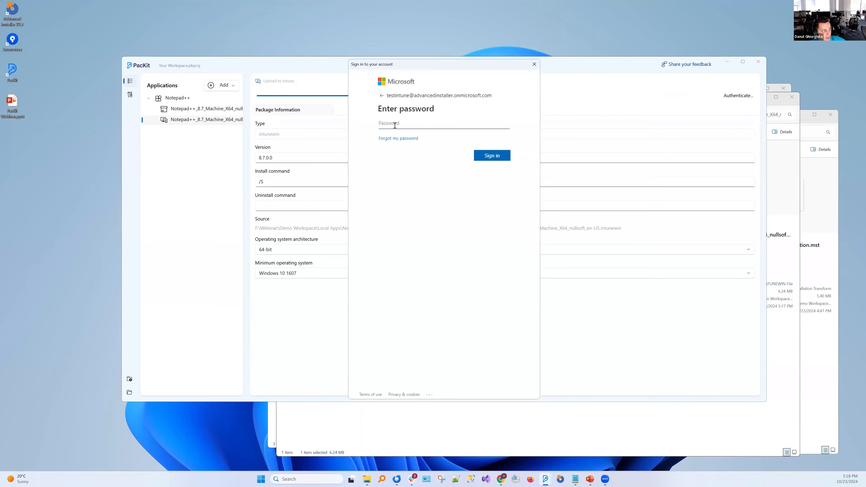
{"action": "type", "text": "••••••••"}
{"action": "left_click", "coordinate": [478, 155]}
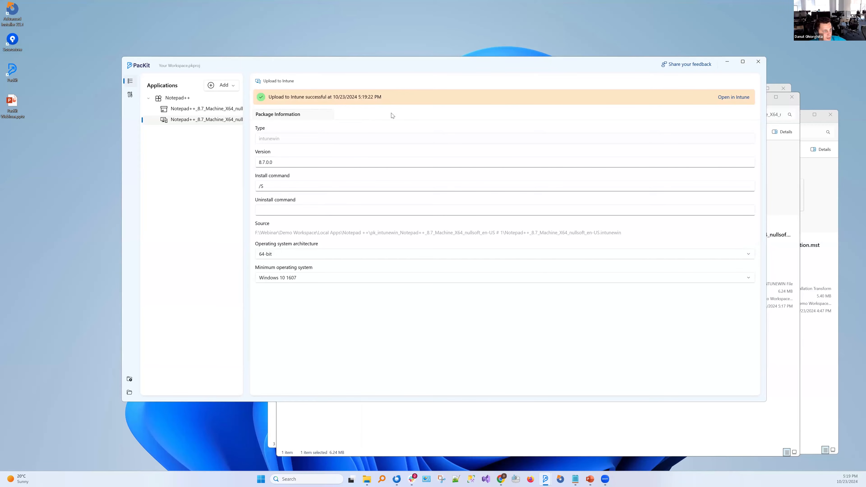
Review the operating system architecture and minimum operating system choices for the Notepad++ intunewin package, keeping the selected values
{"action": "left_click", "coordinate": [281, 255]}
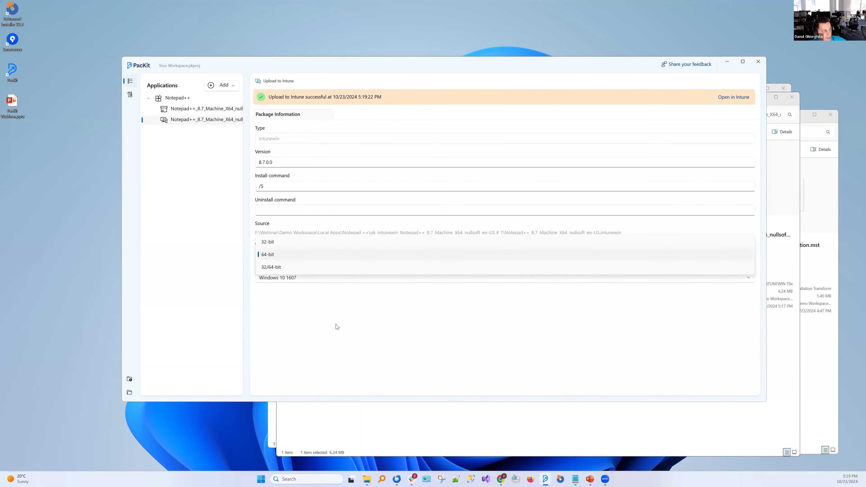
{"action": "left_click", "coordinate": [299, 253]}
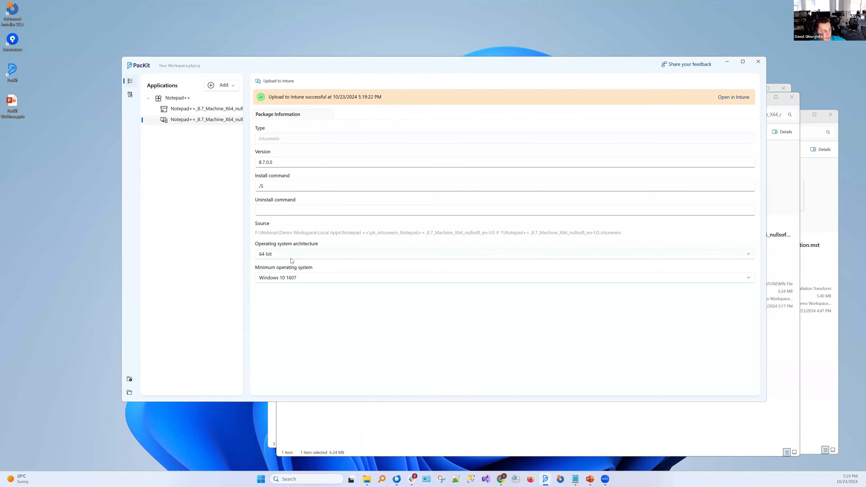
{"action": "left_click", "coordinate": [304, 278]}
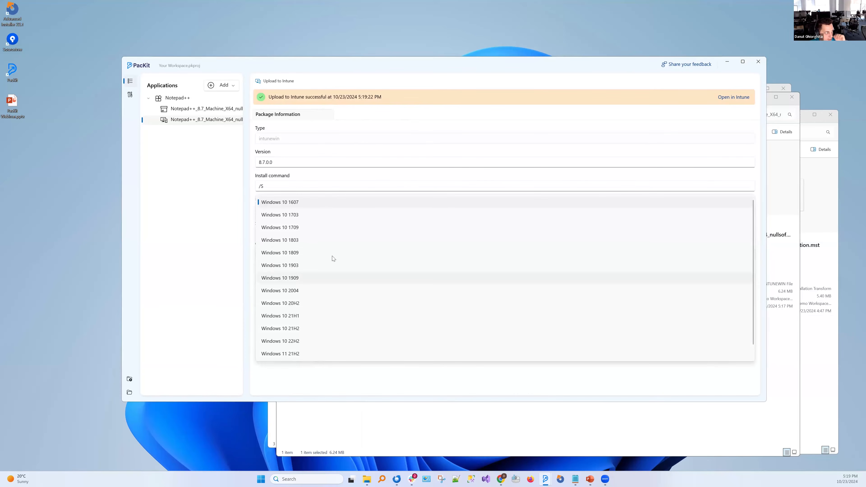
{"action": "left_click", "coordinate": [351, 373]}
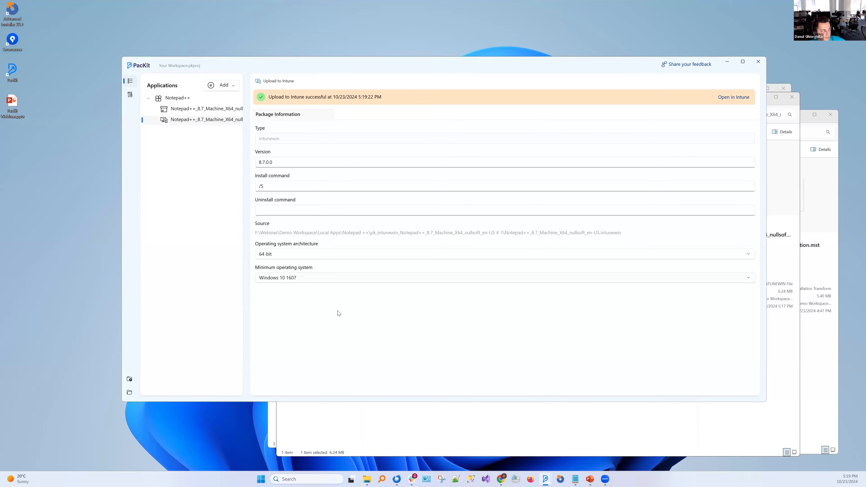
Open the uploaded package in the Intune admin center, list all apps and open the Notepad++ entry
{"action": "left_click", "coordinate": [729, 97]}
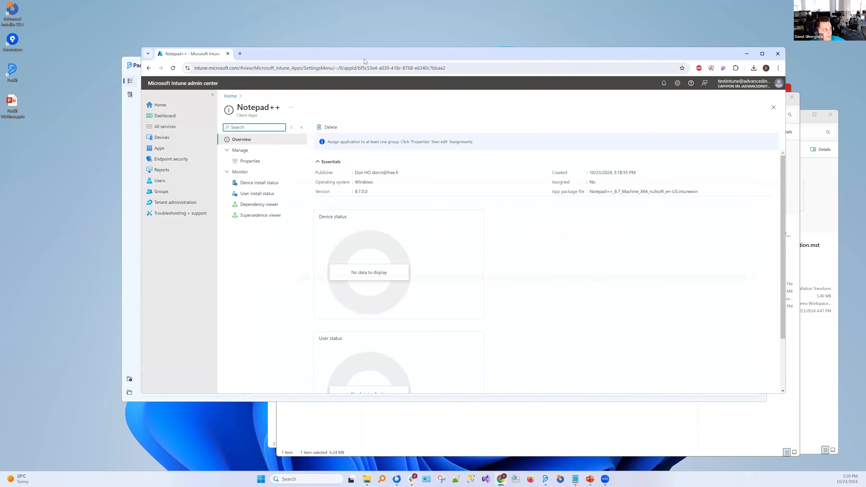
{"action": "left_click", "coordinate": [199, 147]}
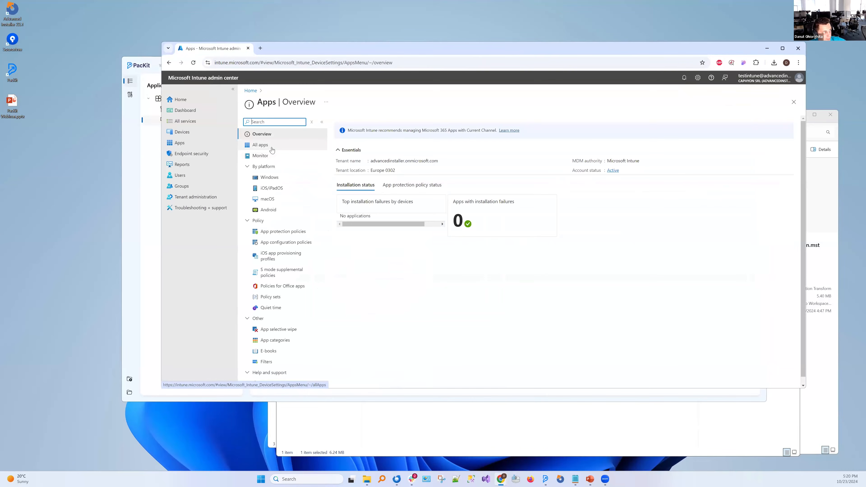
{"action": "left_click", "coordinate": [279, 151]}
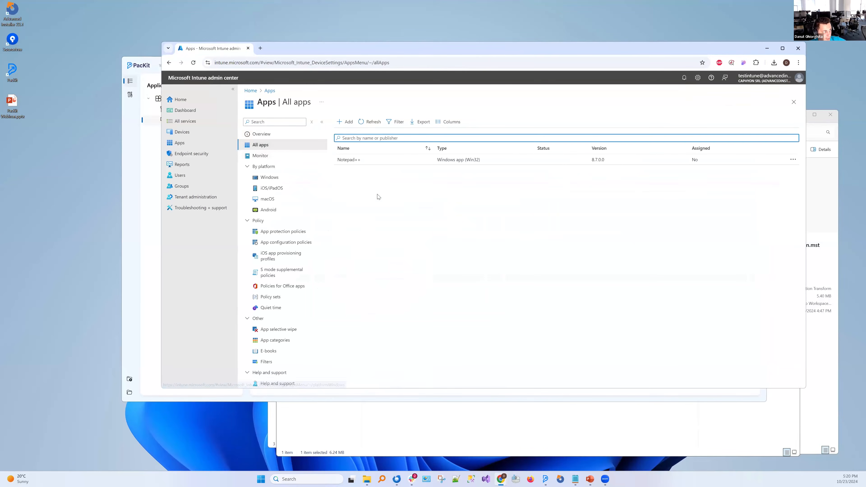
{"action": "left_click", "coordinate": [378, 163]}
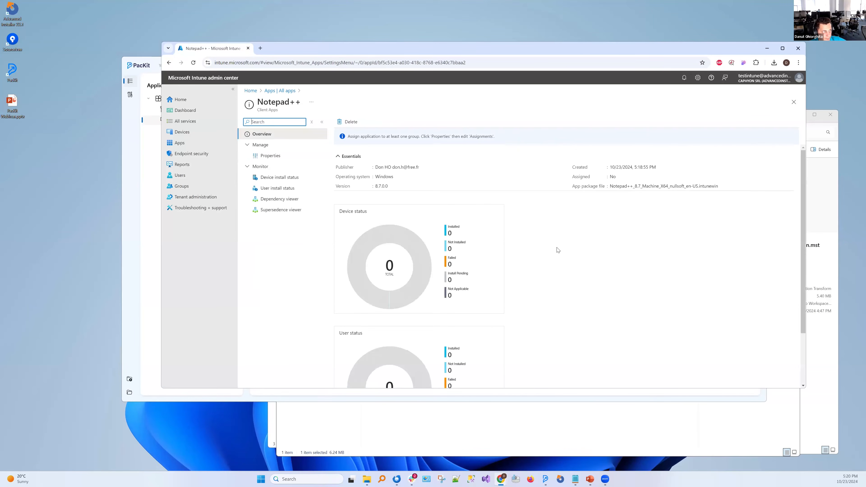
Examine the Notepad++ app's properties in Intune, including its program commands, system architecture, minimum operating system, detection rules and assignments
{"action": "left_click", "coordinate": [283, 157]}
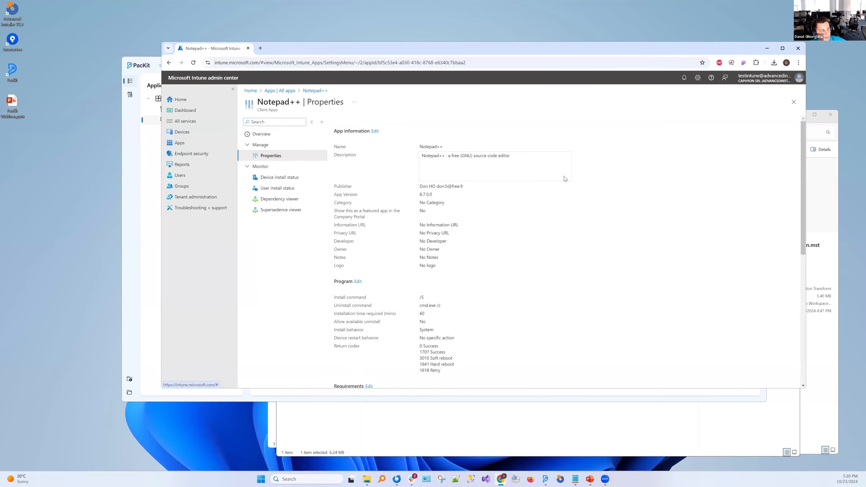
{"action": "scroll", "coordinate": [498, 222], "scroll_direction": "down", "scroll_amount": 3}
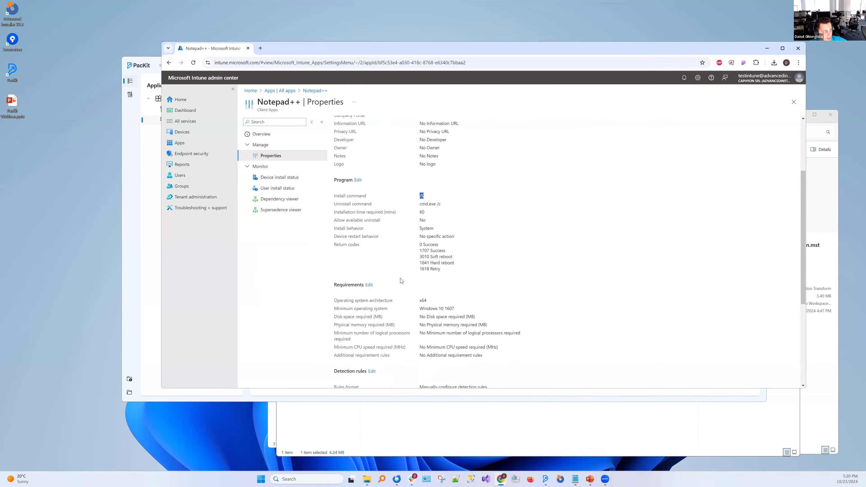
{"action": "scroll", "coordinate": [405, 293], "scroll_direction": "down", "scroll_amount": 1}
{"action": "left_click_drag", "start_coordinate": [431, 267], "coordinate": [400, 269]}
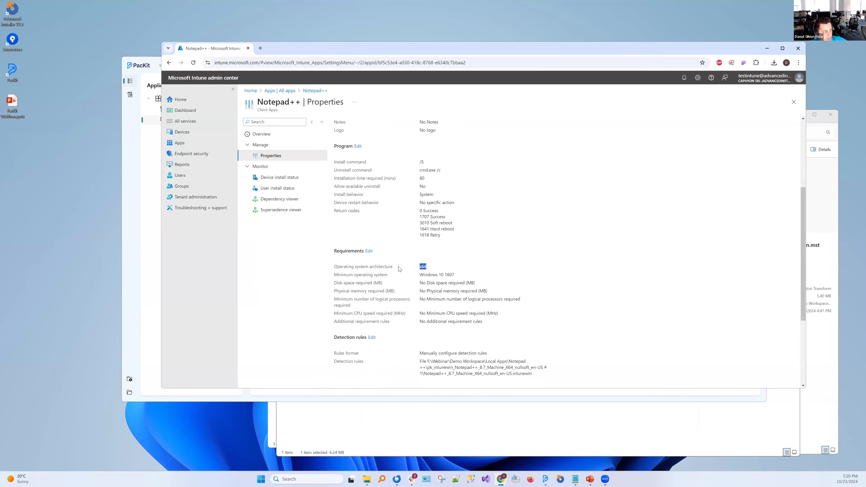
{"action": "scroll", "coordinate": [467, 266], "scroll_direction": "down", "scroll_amount": 1}
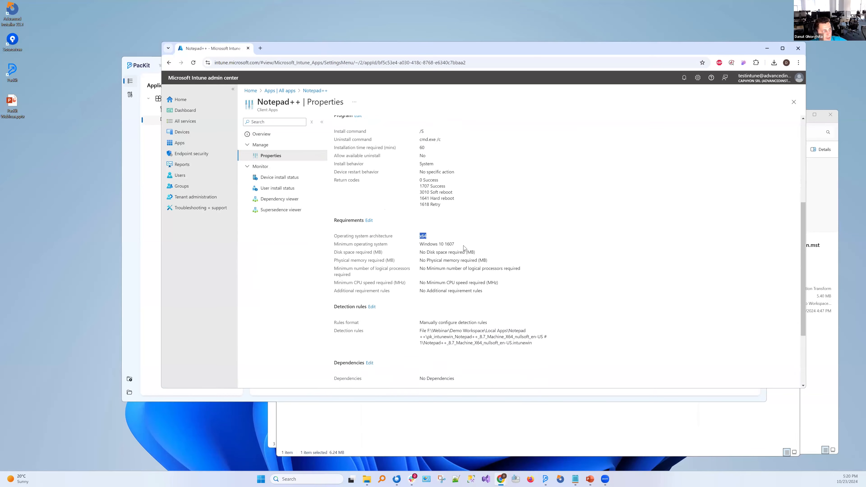
{"action": "left_click_drag", "start_coordinate": [423, 233], "coordinate": [395, 235]}
{"action": "left_click_drag", "start_coordinate": [457, 241], "coordinate": [409, 243]}
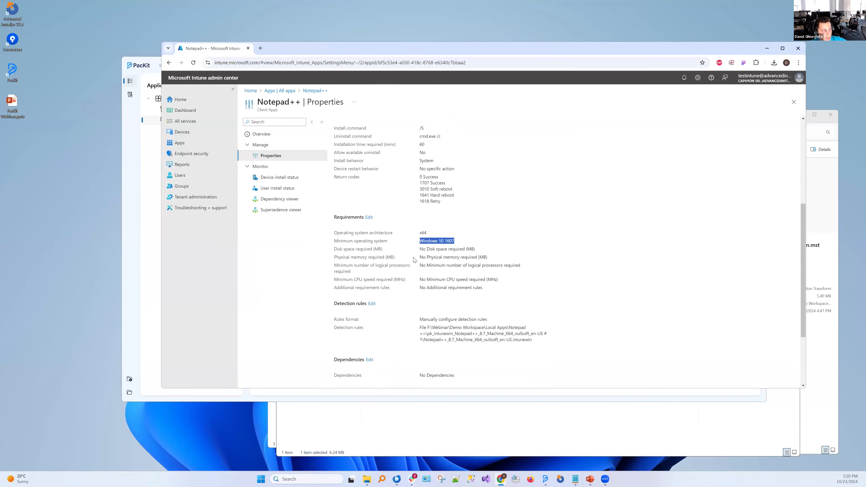
{"action": "scroll", "coordinate": [413, 267], "scroll_direction": "down", "scroll_amount": 1}
{"action": "scroll", "coordinate": [456, 290], "scroll_direction": "down", "scroll_amount": 2}
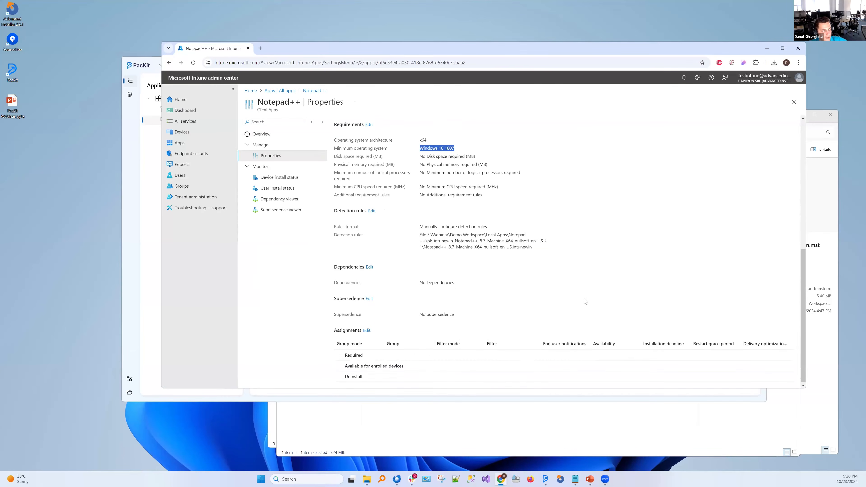
{"action": "scroll", "coordinate": [494, 201], "scroll_direction": "up", "scroll_amount": 8}
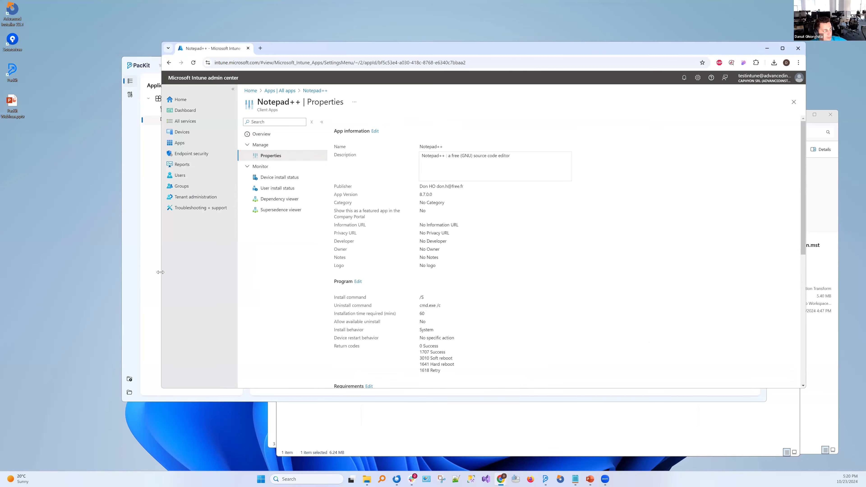
Return to PacKit and wrap the Notepad++ exe package with PSADT
{"action": "left_click", "coordinate": [140, 273]}
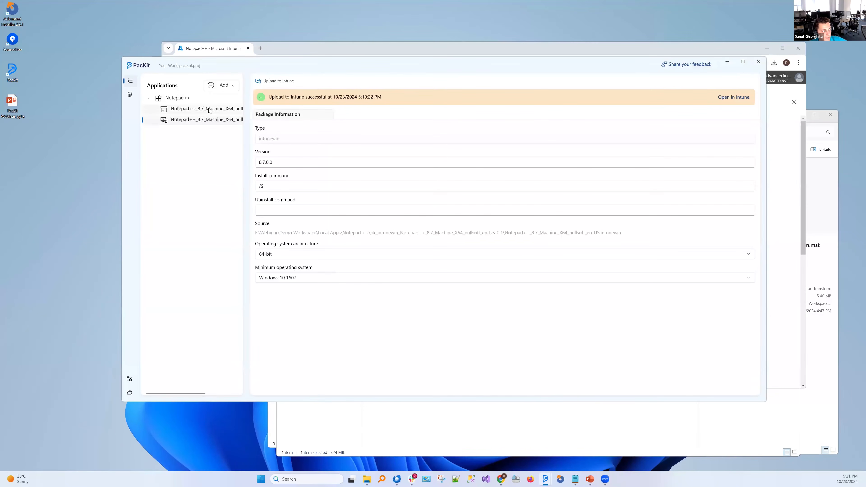
{"action": "left_click_drag", "start_coordinate": [304, 69], "coordinate": [295, 77]}
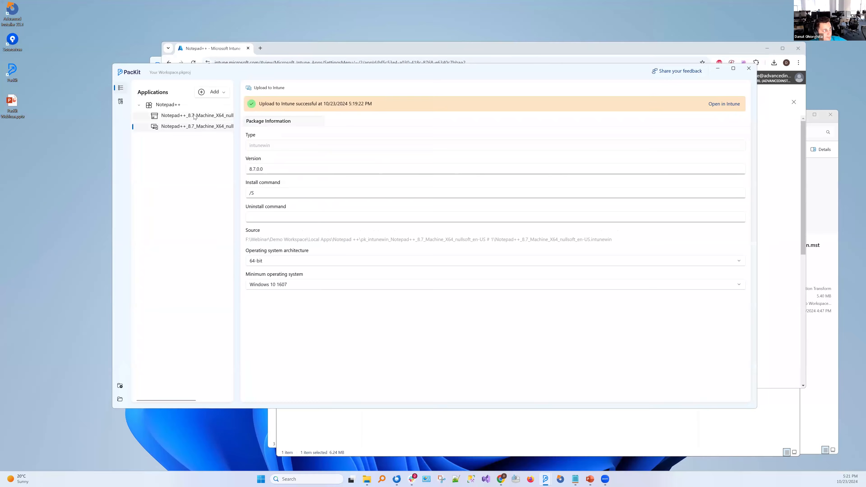
{"action": "left_click", "coordinate": [195, 116]}
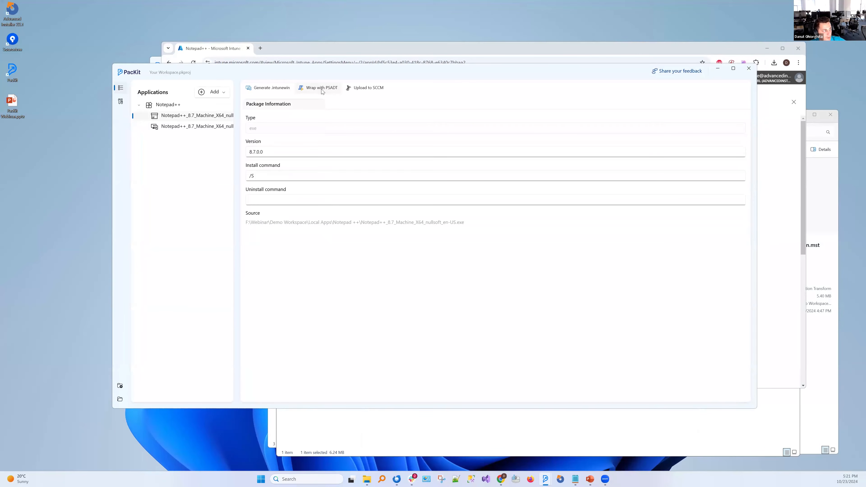
{"action": "left_click", "coordinate": [321, 89]}
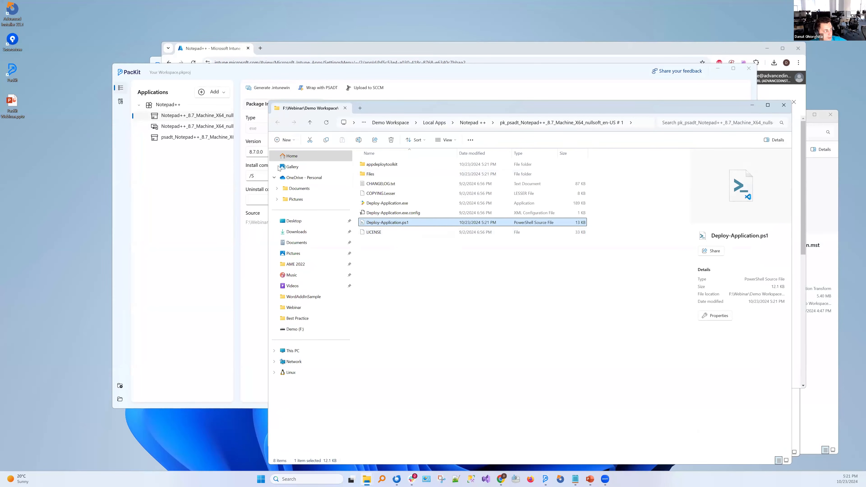
Review the package information of the new PSADT package against that of the original Notepad++ exe package
{"action": "left_click", "coordinate": [192, 216]}
{"action": "left_click", "coordinate": [190, 138]}
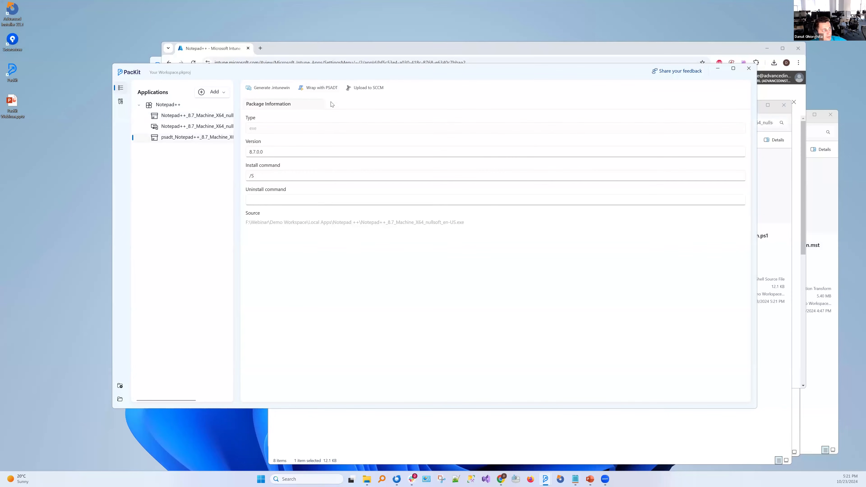
{"action": "left_click", "coordinate": [184, 117]}
{"action": "left_click", "coordinate": [186, 137]}
Open the PSADT package's folder, inspect the contents of its Files subfolder and return to the package folder
{"action": "right_click", "coordinate": [196, 138]}
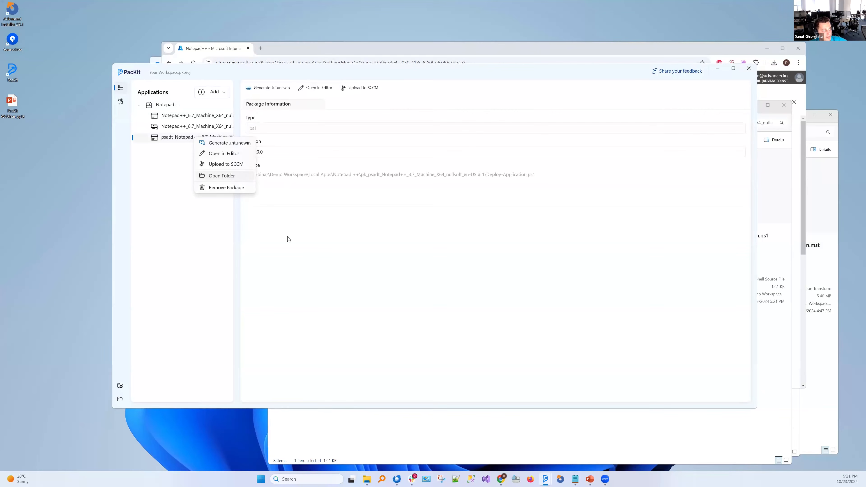
{"action": "left_click", "coordinate": [229, 180]}
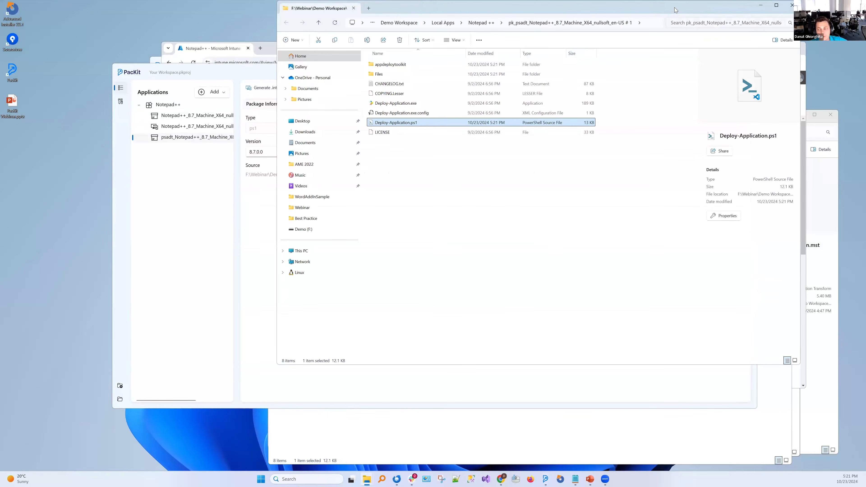
{"action": "left_click_drag", "start_coordinate": [676, 10], "coordinate": [675, 66]}
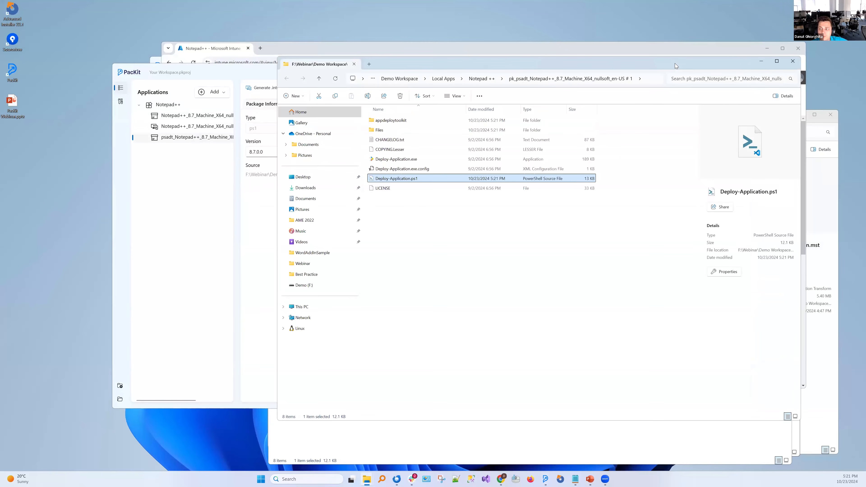
{"action": "left_click", "coordinate": [382, 130]}
{"action": "key", "text": "Return"}
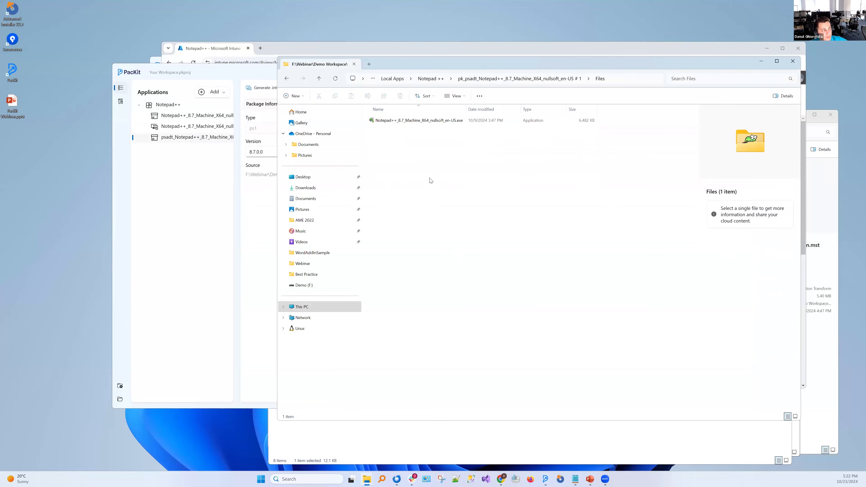
{"action": "key", "text": "BackSpace"}
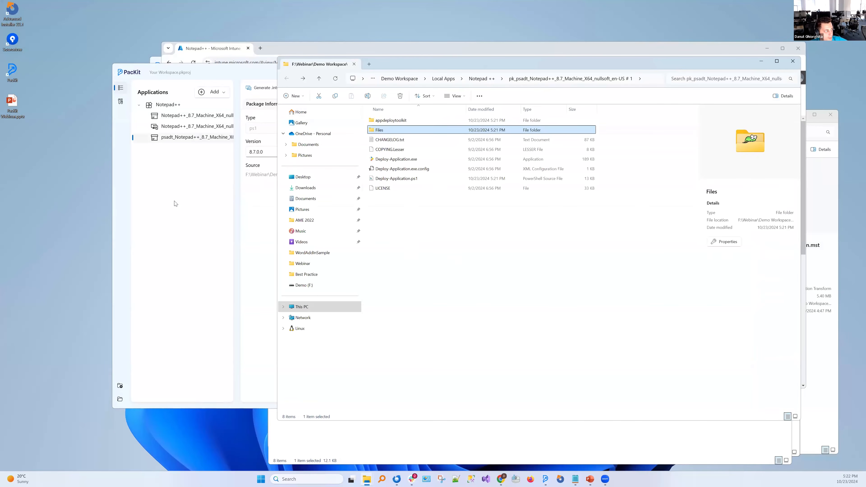
Open the PSADT package's Deploy-Application.ps1 script in the editor and review its application variable declarations
{"action": "left_click", "coordinate": [263, 132]}
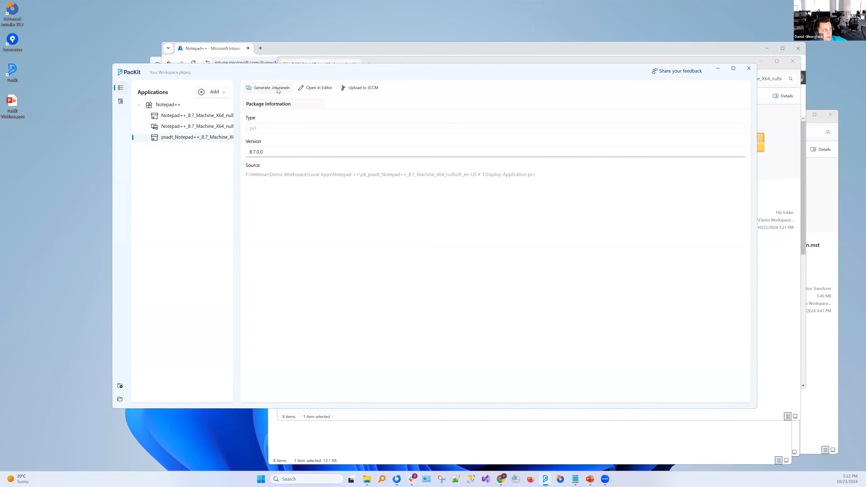
{"action": "left_click", "coordinate": [312, 90]}
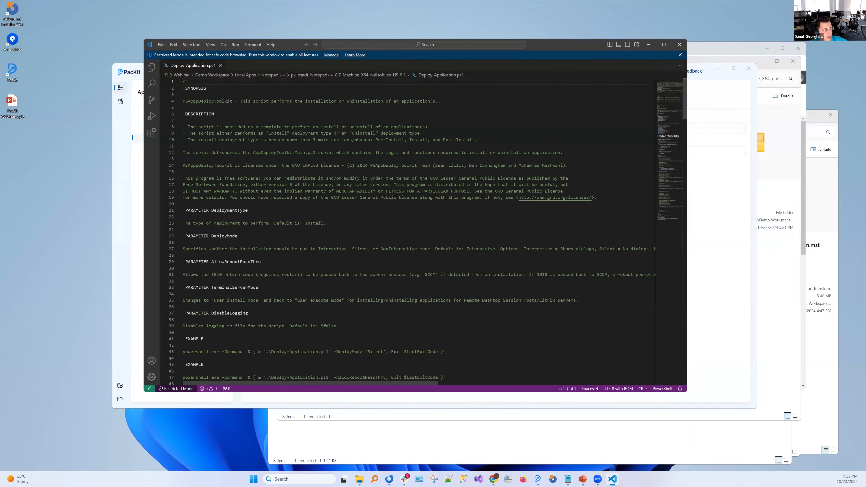
{"action": "scroll", "coordinate": [358, 220], "scroll_direction": "down", "scroll_amount": 20}
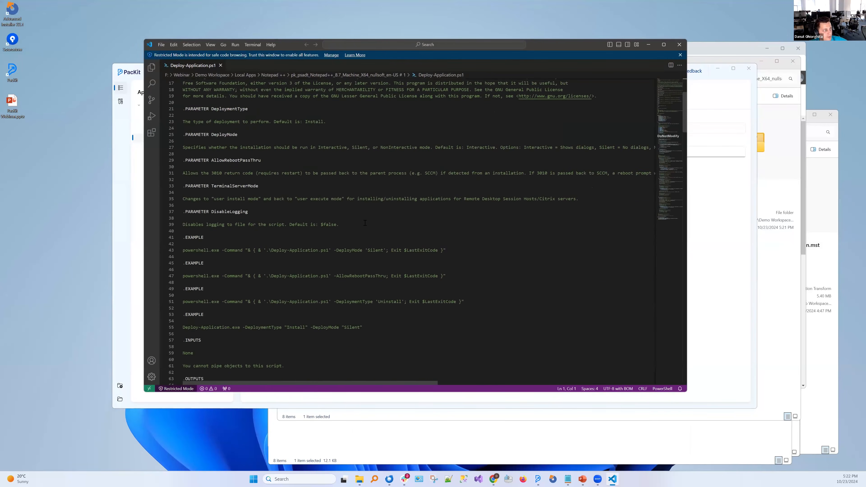
{"action": "scroll", "coordinate": [373, 218], "scroll_direction": "down", "scroll_amount": 8}
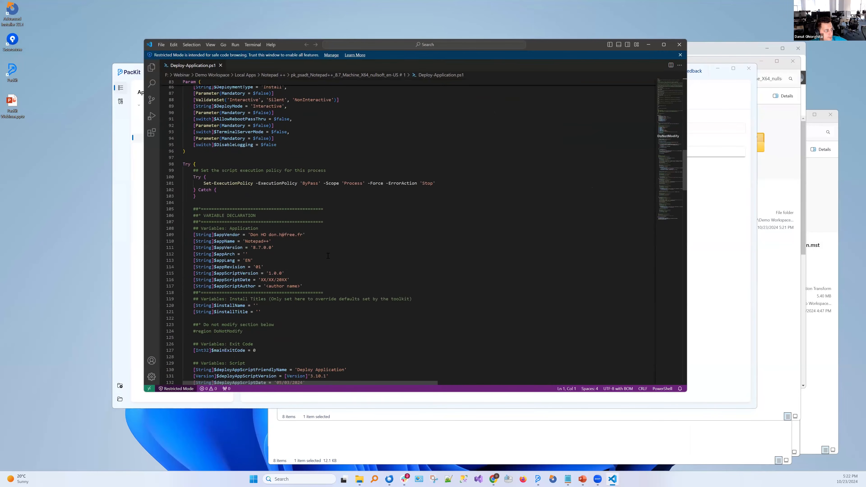
{"action": "left_click_drag", "start_coordinate": [308, 251], "coordinate": [184, 205]}
Examine the pre-installation, installation and post-installation sections of the Deploy-Application.ps1 script, including the command that runs the Notepad++ installer
{"action": "scroll", "coordinate": [404, 241], "scroll_direction": "down", "scroll_amount": 2}
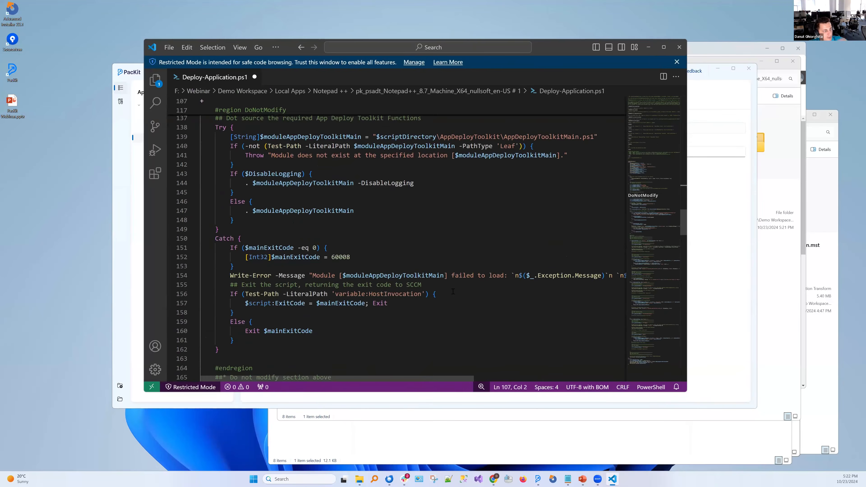
{"action": "scroll", "coordinate": [451, 297], "scroll_direction": "down", "scroll_amount": 8}
{"action": "scroll", "coordinate": [450, 297], "scroll_direction": "down", "scroll_amount": 1}
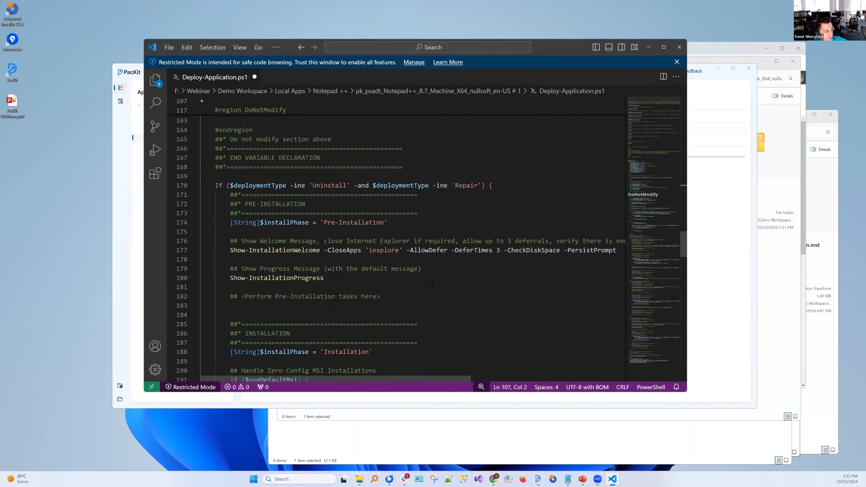
{"action": "scroll", "coordinate": [426, 285], "scroll_direction": "down", "scroll_amount": 5}
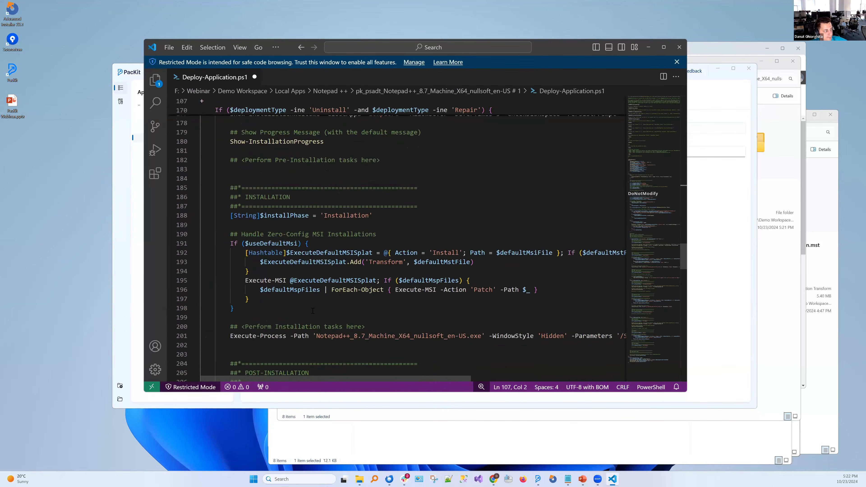
{"action": "scroll", "coordinate": [258, 219], "scroll_direction": "down", "scroll_amount": 1}
{"action": "left_click_drag", "start_coordinate": [231, 199], "coordinate": [426, 319]}
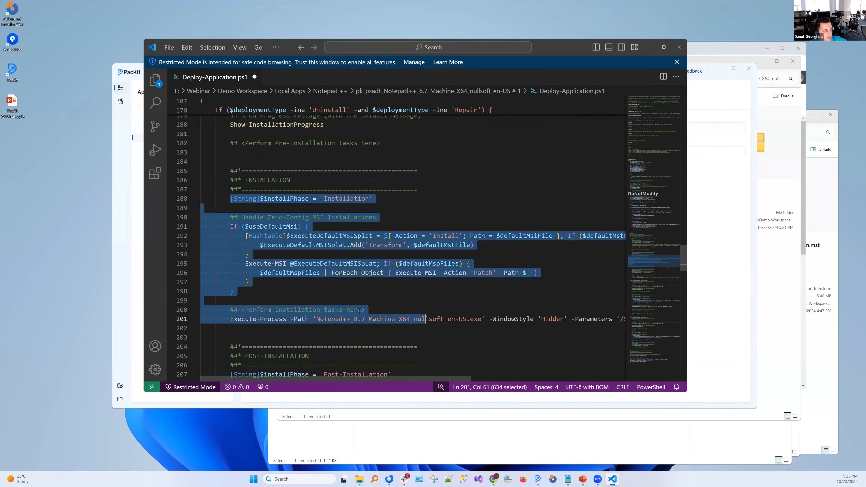
{"action": "scroll", "coordinate": [359, 311], "scroll_direction": "down", "scroll_amount": 2}
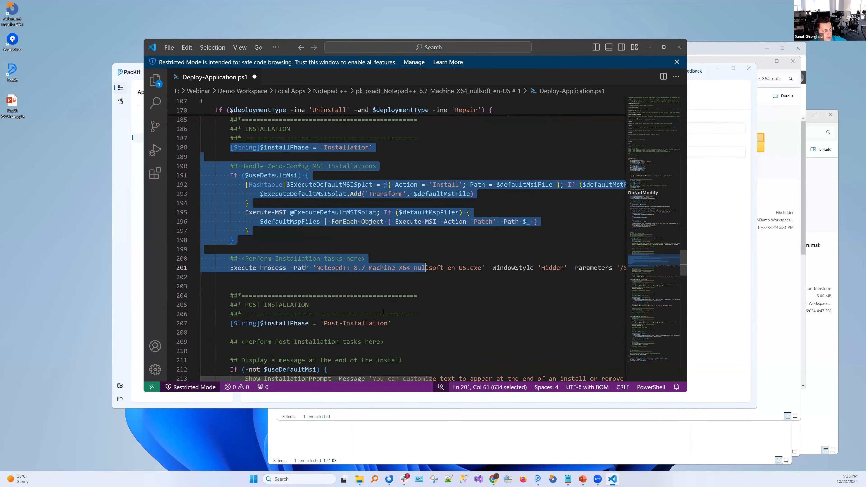
{"action": "scroll", "coordinate": [384, 312], "scroll_direction": "down", "scroll_amount": 3}
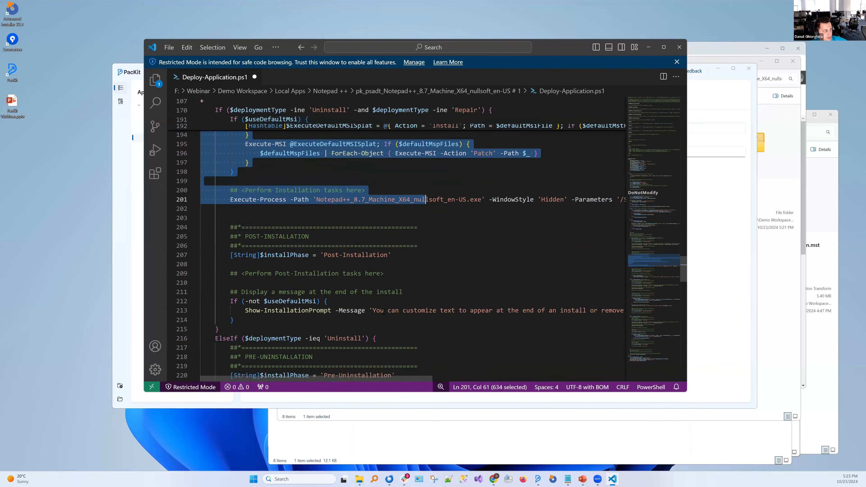
Examine the Deploy-Application.ps1 uninstallation section, followed by the DoNotModify region with its script, environment and toolkit-loading code
{"action": "scroll", "coordinate": [383, 311], "scroll_direction": "down", "scroll_amount": 2}
{"action": "left_click_drag", "start_coordinate": [495, 353], "coordinate": [373, 325]}
{"action": "scroll", "coordinate": [405, 271], "scroll_direction": "up", "scroll_amount": 8}
{"action": "scroll", "coordinate": [405, 271], "scroll_direction": "up", "scroll_amount": 6}
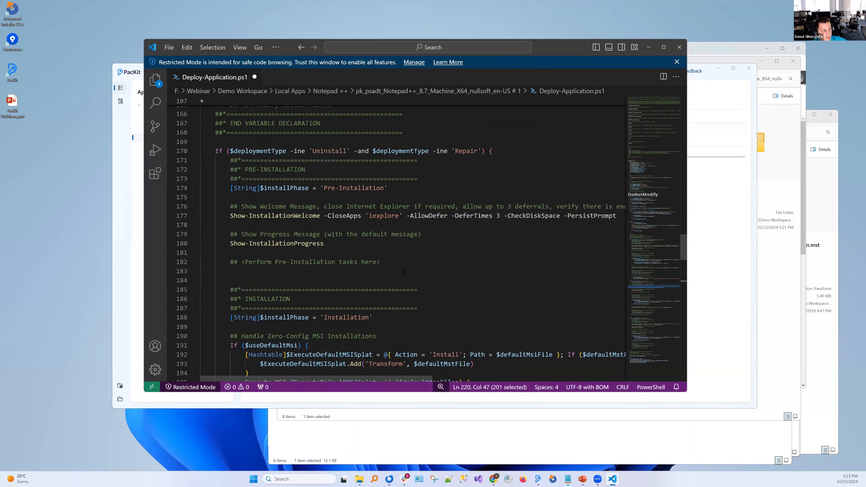
{"action": "scroll", "coordinate": [404, 271], "scroll_direction": "up", "scroll_amount": 5}
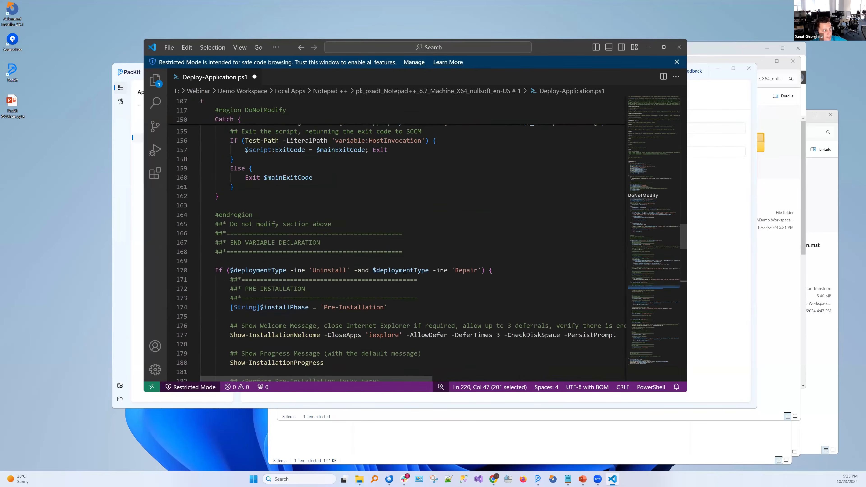
{"action": "scroll", "coordinate": [387, 275], "scroll_direction": "up", "scroll_amount": 6}
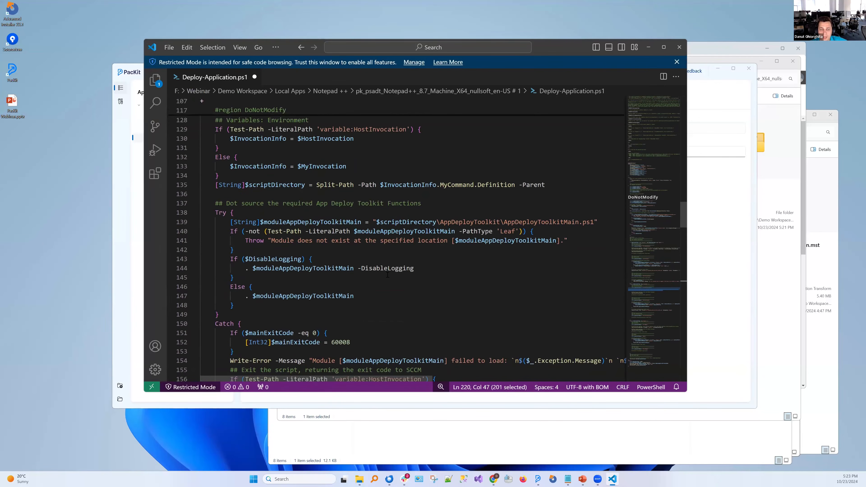
{"action": "scroll", "coordinate": [384, 274], "scroll_direction": "up", "scroll_amount": 3}
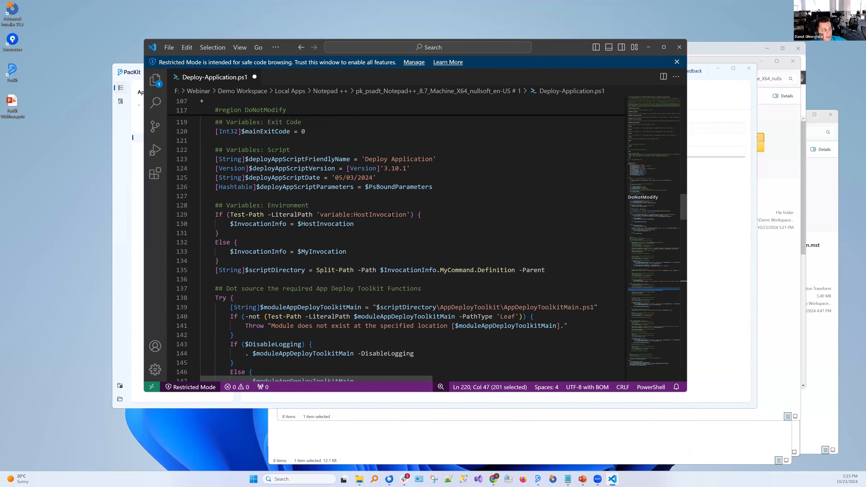
{"action": "scroll", "coordinate": [416, 248], "scroll_direction": "up", "scroll_amount": 2}
{"action": "scroll", "coordinate": [412, 270], "scroll_direction": "down", "scroll_amount": 4}
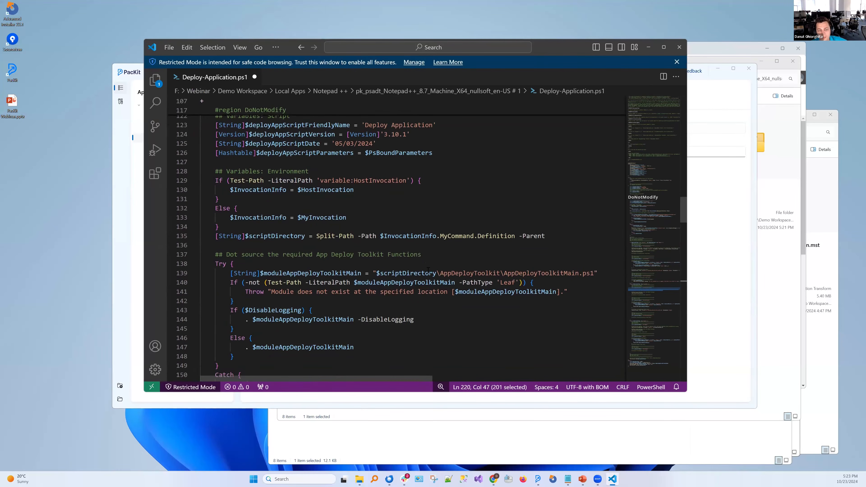
{"action": "scroll", "coordinate": [426, 275], "scroll_direction": "down", "scroll_amount": 3}
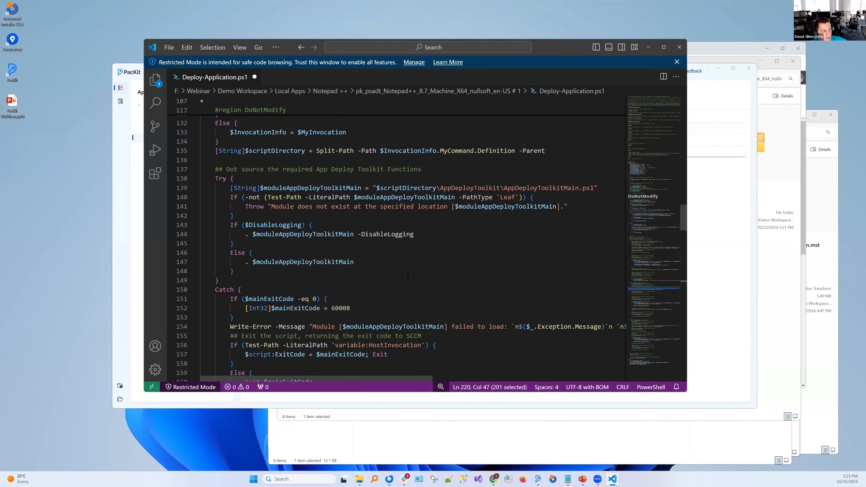
{"action": "scroll", "coordinate": [407, 281], "scroll_direction": "down", "scroll_amount": 2}
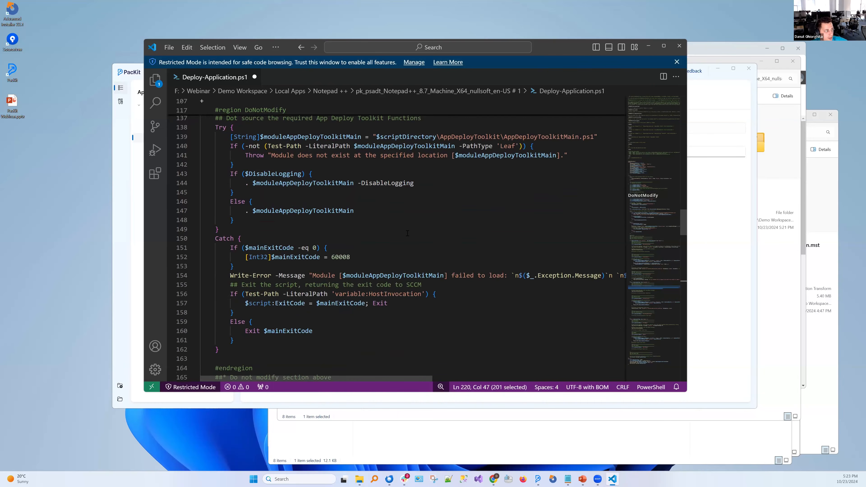
Reduce the editor's zoom and re-examine the pre-installation and installation sections, including the command that runs the Notepad++ exe
{"action": "key", "text": "ctrl+minus"}
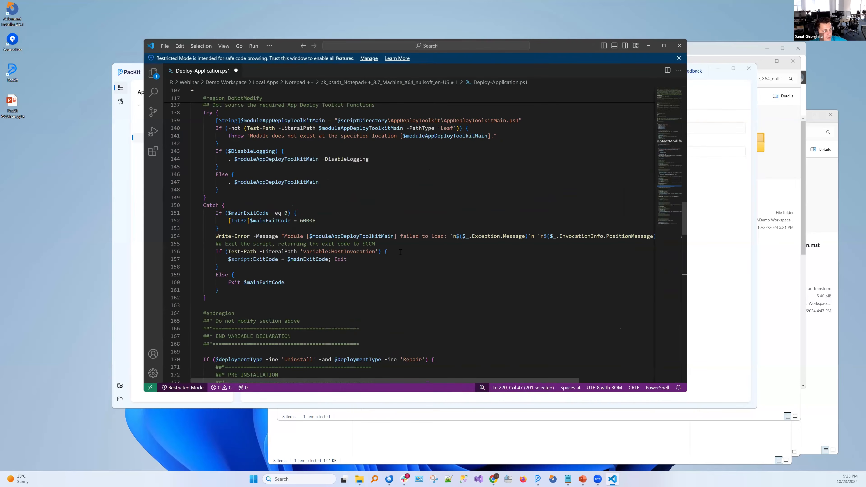
{"action": "scroll", "coordinate": [424, 256], "scroll_direction": "down", "scroll_amount": 4}
{"action": "scroll", "coordinate": [423, 264], "scroll_direction": "down", "scroll_amount": 4}
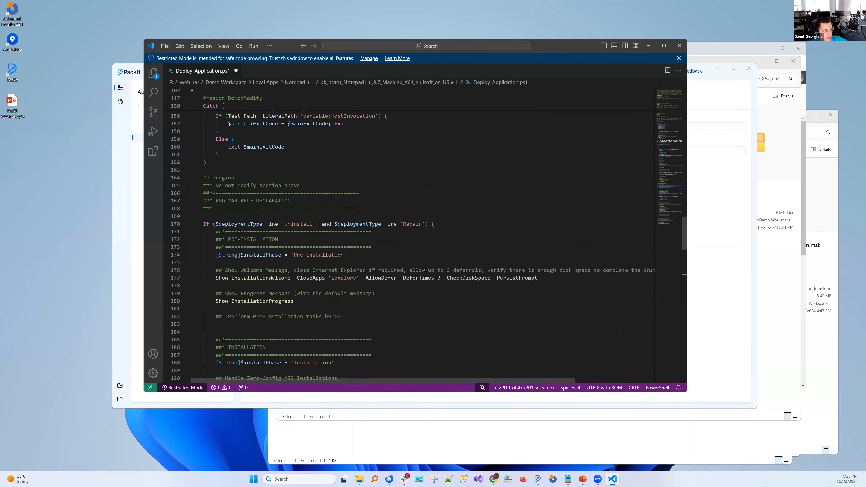
{"action": "scroll", "coordinate": [440, 281], "scroll_direction": "down", "scroll_amount": 2}
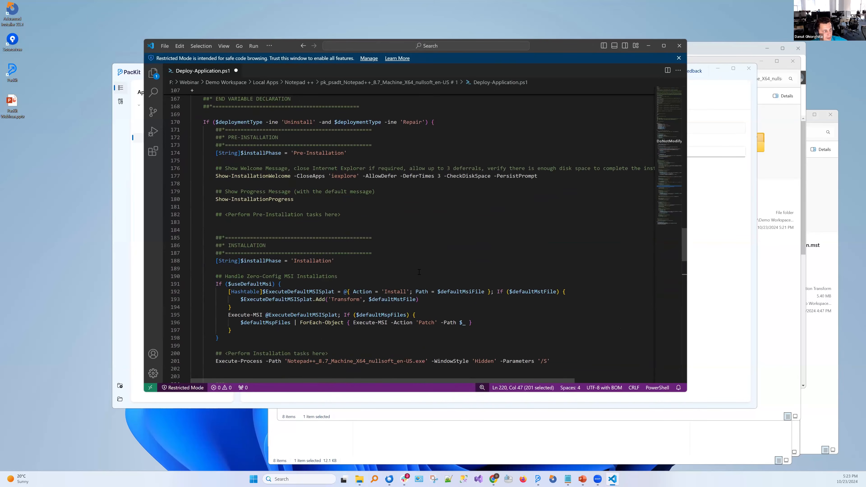
{"action": "scroll", "coordinate": [419, 272], "scroll_direction": "down", "scroll_amount": 2}
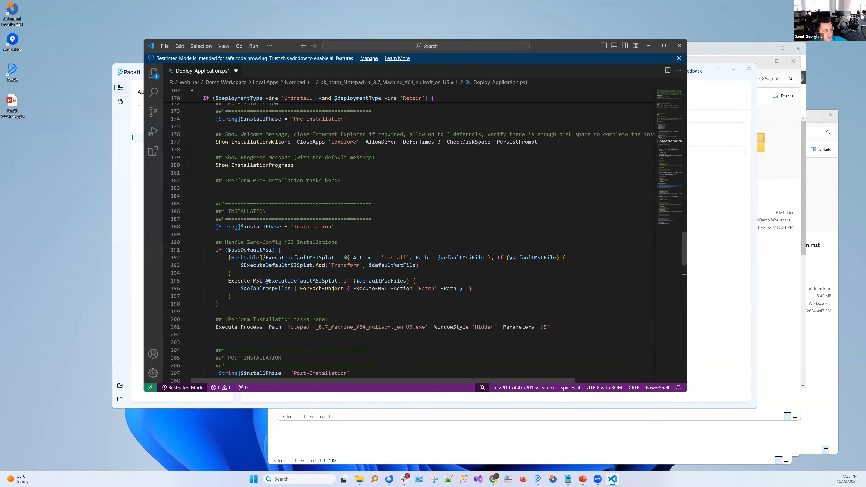
{"action": "scroll", "coordinate": [384, 243], "scroll_direction": "down", "scroll_amount": 1}
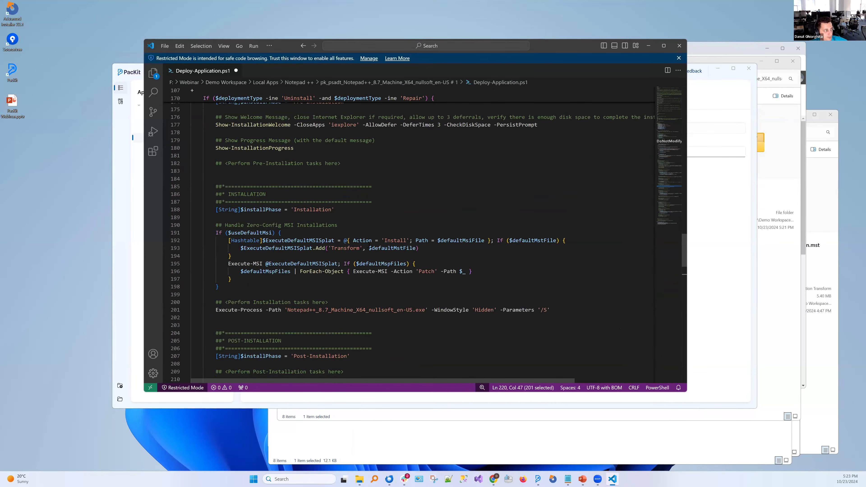
Switch to PacKit, generate an intunewin file from the Notepad++ PSADT package in the default location, and close the output folder
{"action": "left_click", "coordinate": [121, 219]}
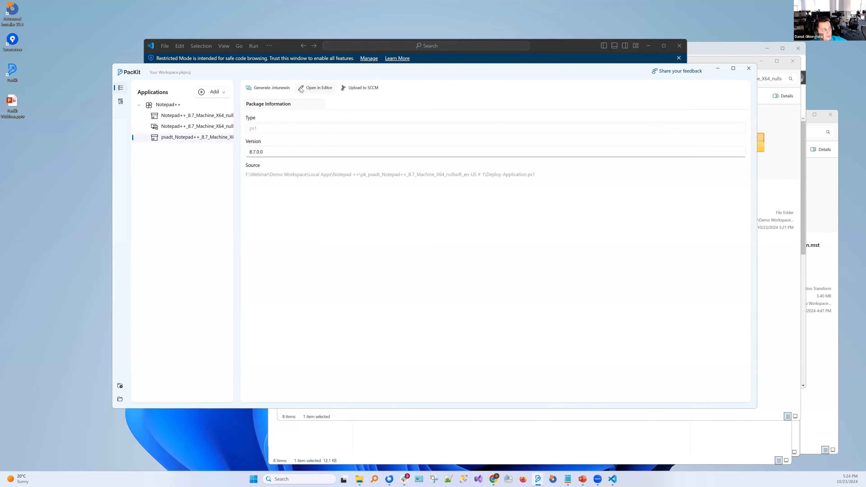
{"action": "left_click", "coordinate": [720, 59]}
{"action": "left_click", "coordinate": [186, 138]}
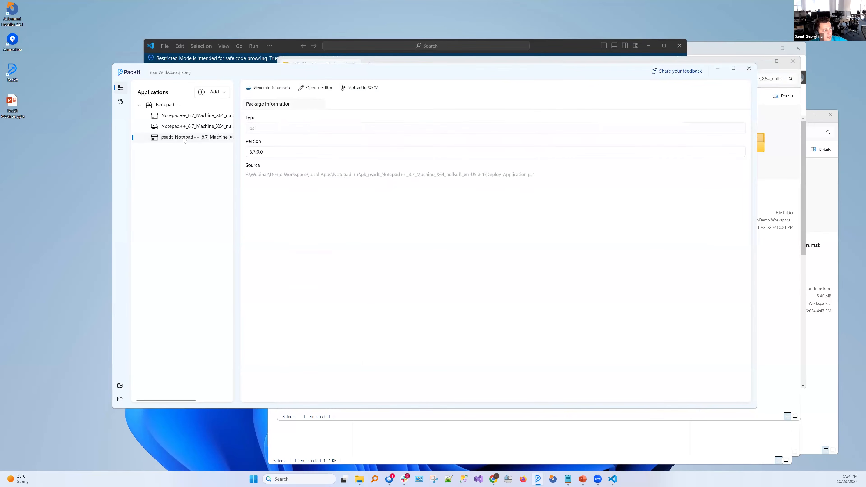
{"action": "right_click", "coordinate": [184, 141]}
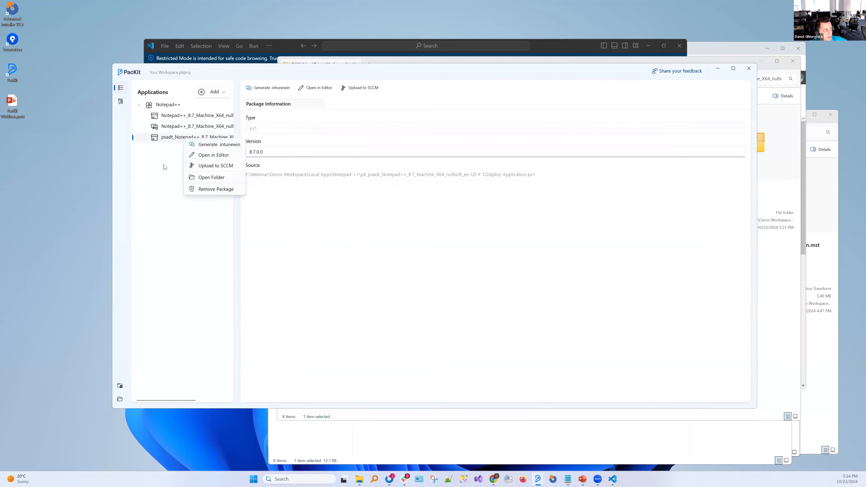
{"action": "left_click", "coordinate": [231, 148]}
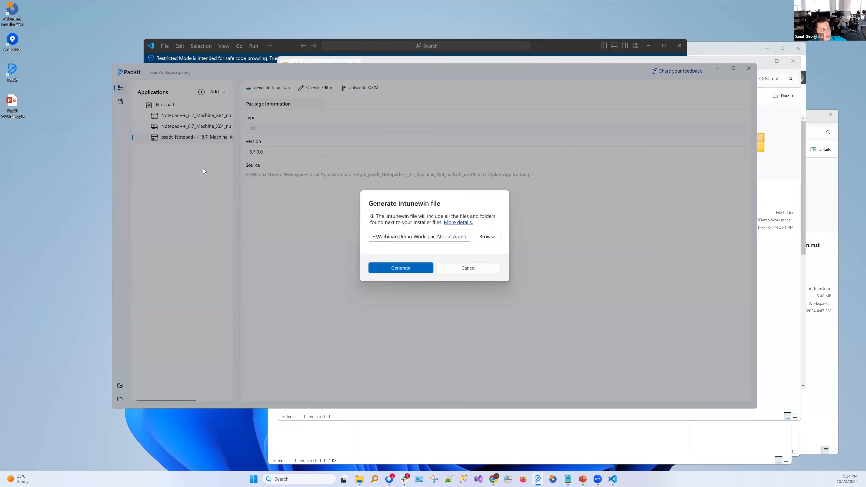
{"action": "left_click", "coordinate": [393, 269]}
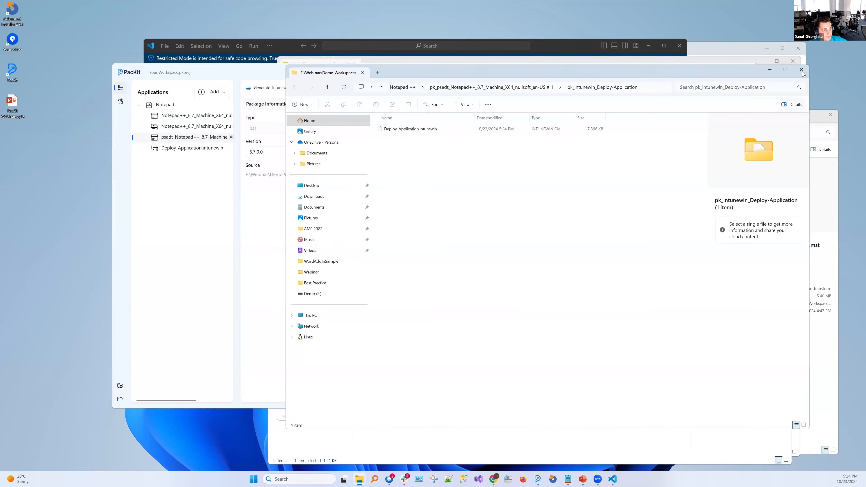
{"action": "left_click", "coordinate": [801, 70]}
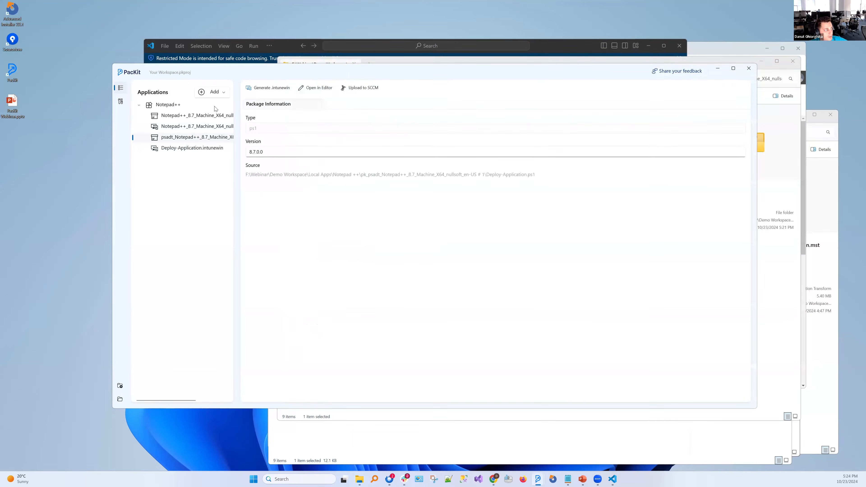
Add packit.msi from the PacKit folder under Local Apps on disk as a new application
{"action": "left_click", "coordinate": [223, 93]}
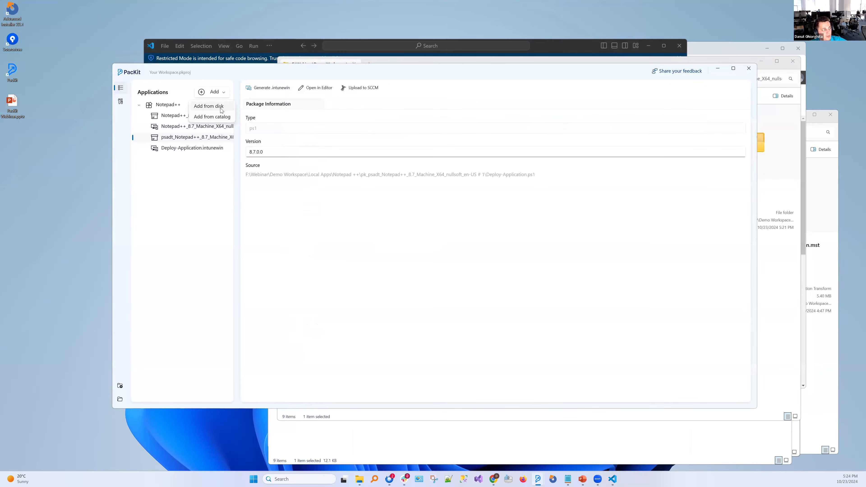
{"action": "left_click", "coordinate": [221, 109]}
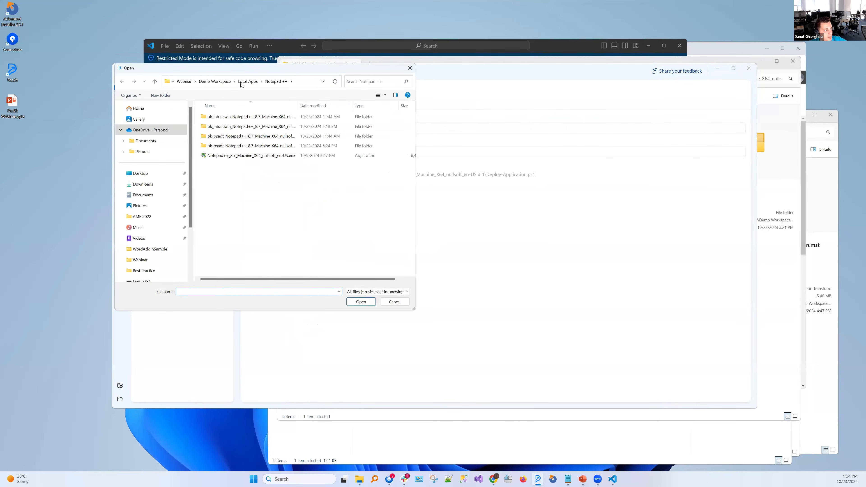
{"action": "left_click", "coordinate": [241, 83]}
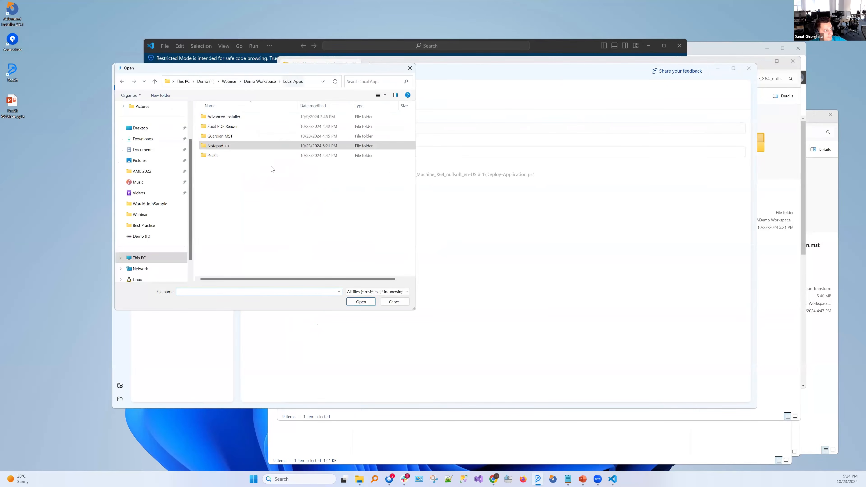
{"action": "double_click", "coordinate": [225, 155]}
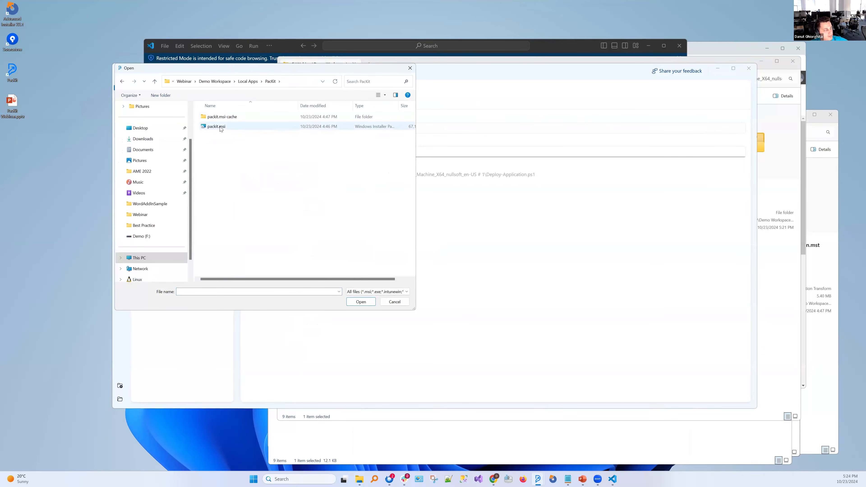
{"action": "double_click", "coordinate": [219, 127]}
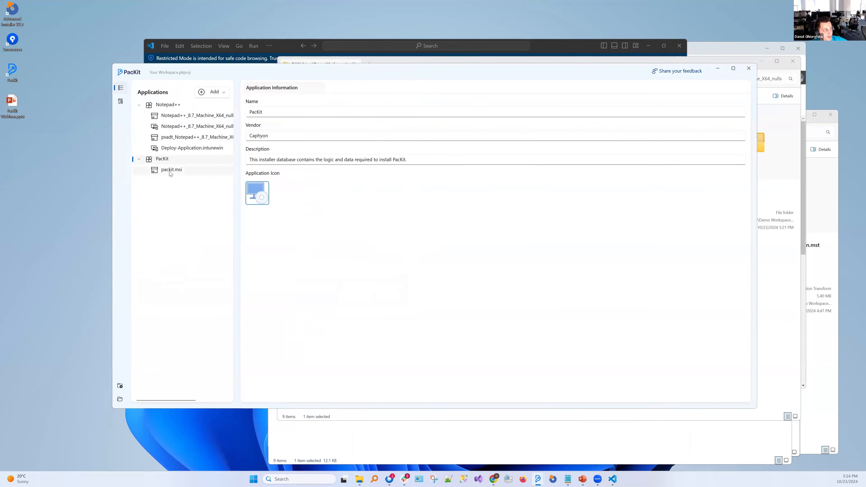
Review the packit.msi package information, including its install command and product code, and the PacKit application information
{"action": "left_click", "coordinate": [171, 170]}
{"action": "left_click", "coordinate": [247, 176]}
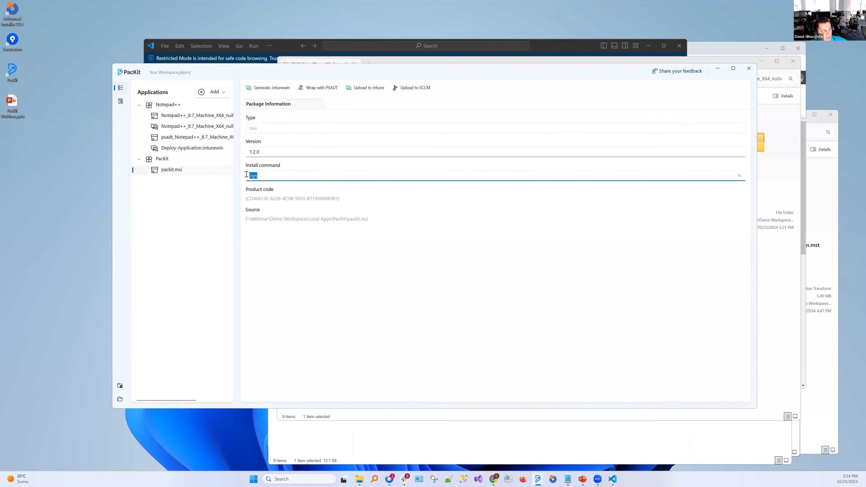
{"action": "left_click_drag", "start_coordinate": [339, 199], "coordinate": [238, 202]}
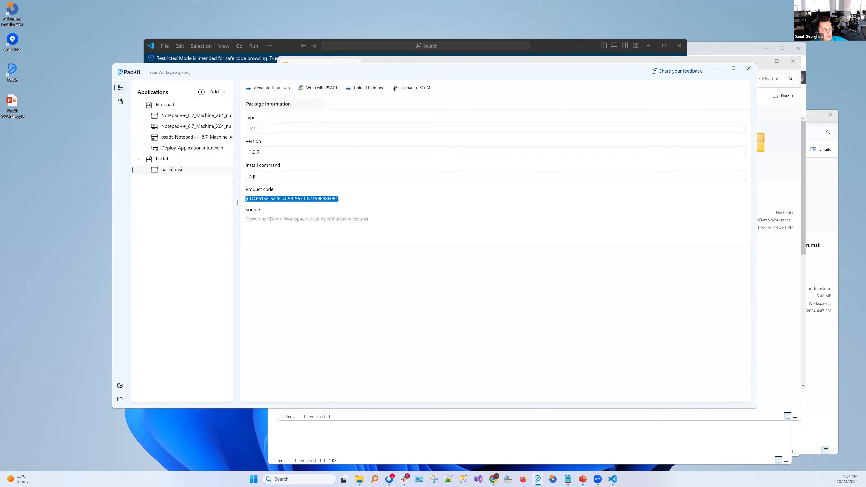
{"action": "left_click", "coordinate": [269, 177]}
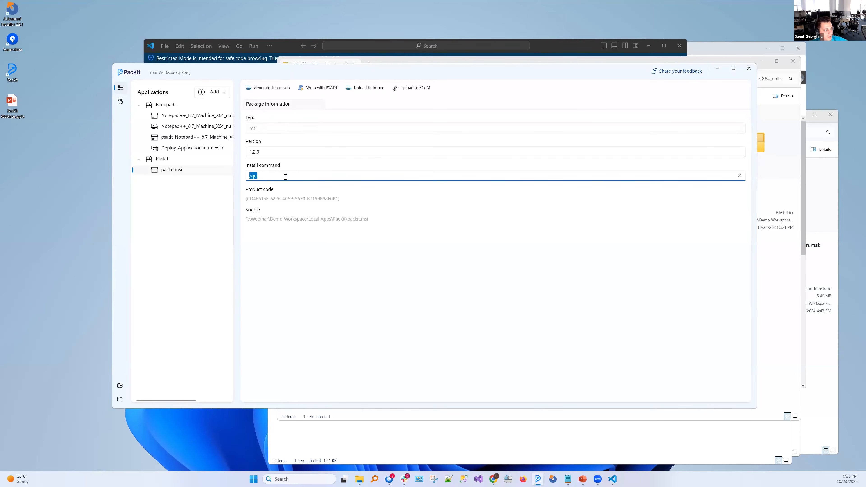
{"action": "left_click", "coordinate": [170, 161]}
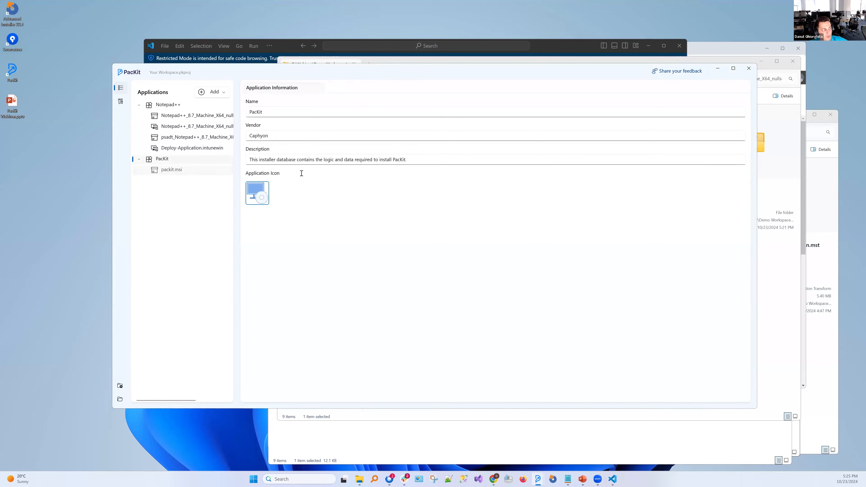
{"action": "key", "text": "Down"}
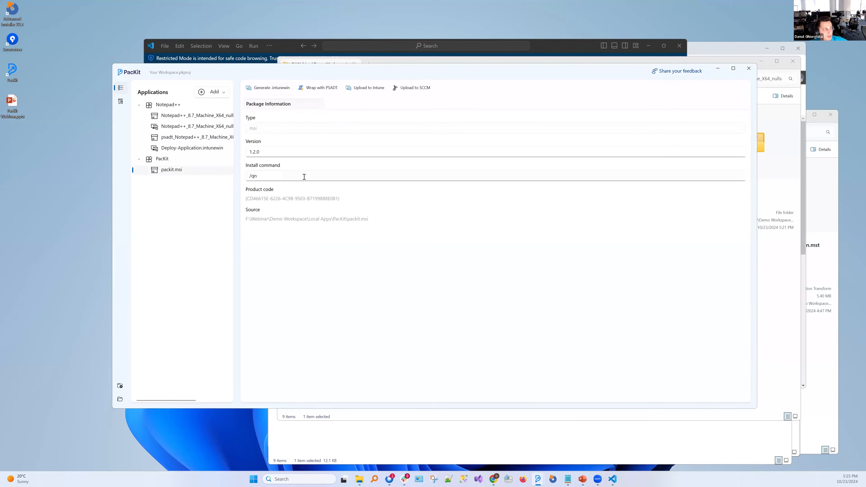
Extend the packit.msi install command to /qn TRANSFORM="transform.mst" ADDLOCAL=ALL
{"action": "left_click", "coordinate": [303, 176]}
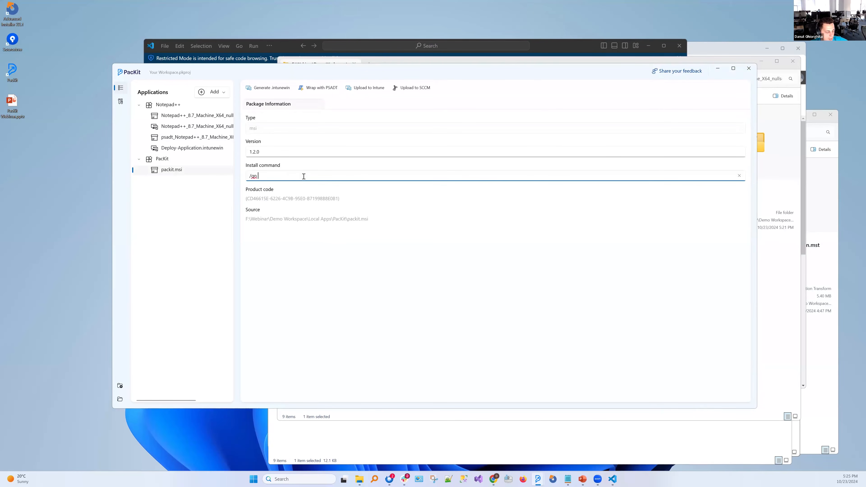
{"action": "type", "text": "TRANSFAR"}
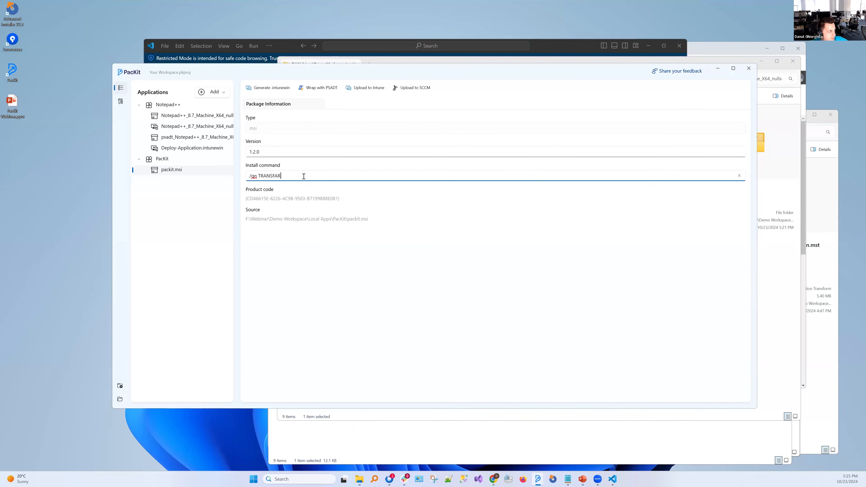
{"action": "key", "text": "BackSpace"}
{"action": "key", "text": "BackSpace"}
{"action": "type", "text": "ORM=\"transform.mst\" ADDLOCAL=ALL"}
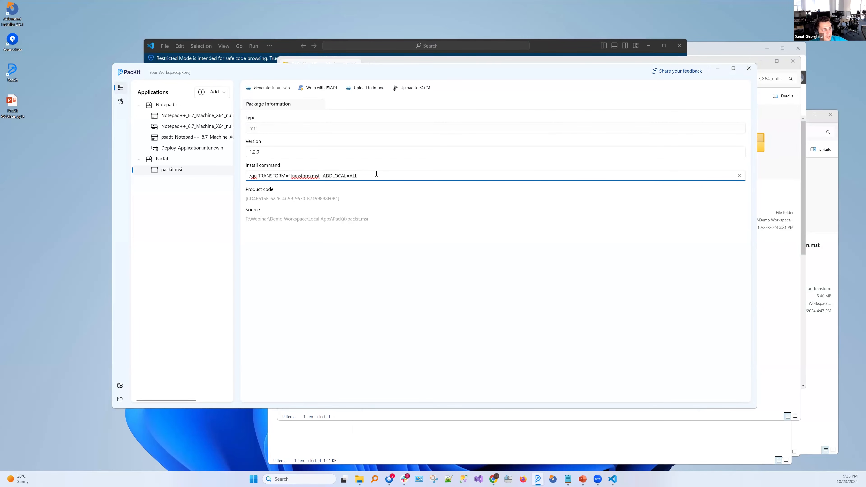
{"action": "left_click_drag", "start_coordinate": [358, 177], "coordinate": [230, 174]}
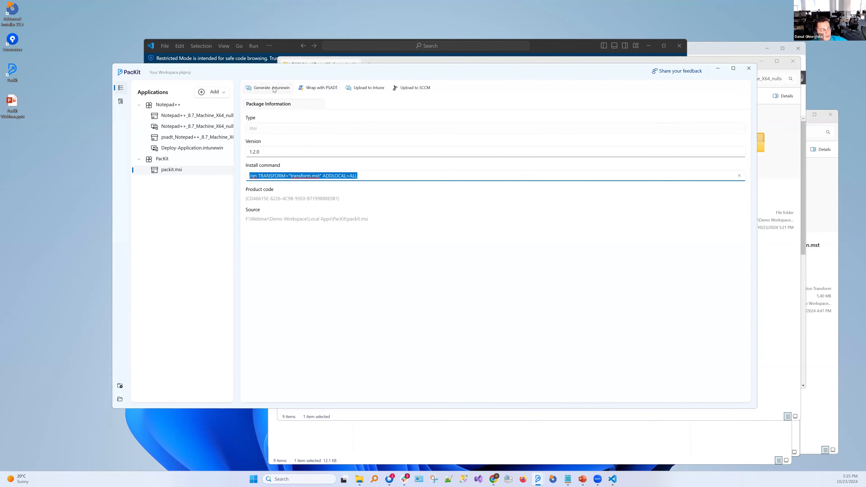
Wrap packit.msi with PSADT and open the resulting psadt_packit package's Deploy-Application.ps1 in the editor
{"action": "left_click", "coordinate": [318, 89]}
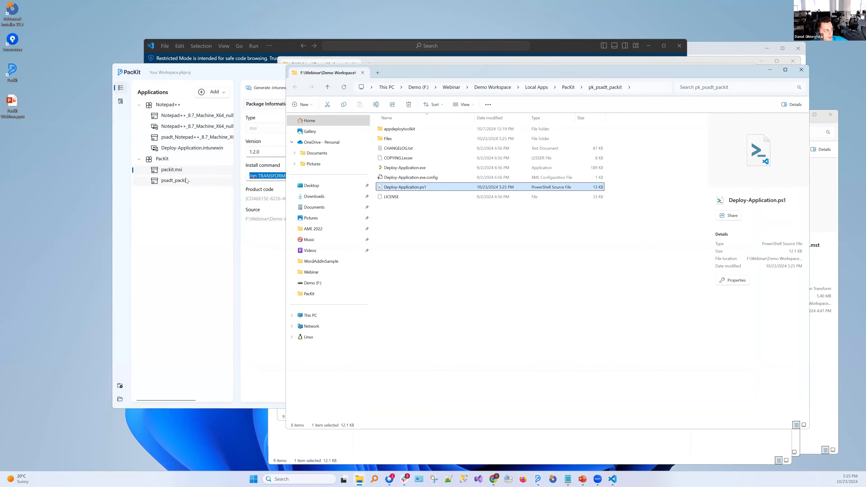
{"action": "left_click", "coordinate": [174, 180]}
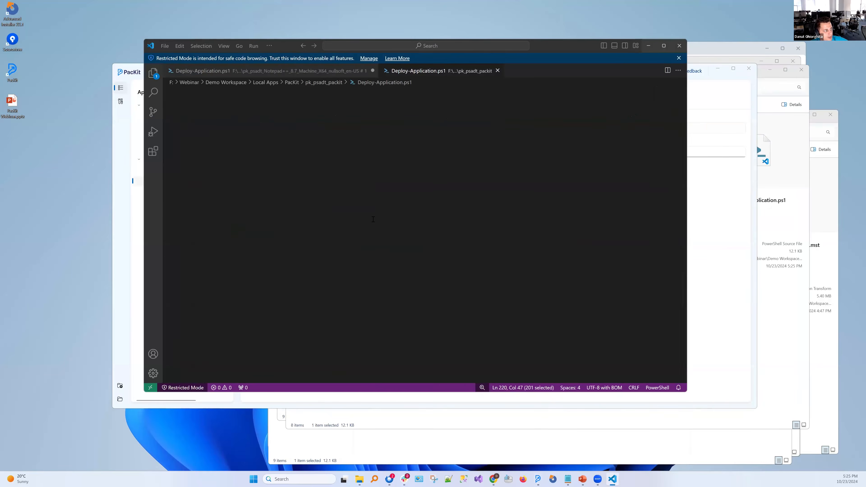
Examine the installation section of packit's Deploy-Application.ps1 and highlight the Execute-MSI line with its parameters
{"action": "scroll", "coordinate": [375, 236], "scroll_direction": "down", "scroll_amount": 10}
{"action": "scroll", "coordinate": [376, 242], "scroll_direction": "down", "scroll_amount": 13}
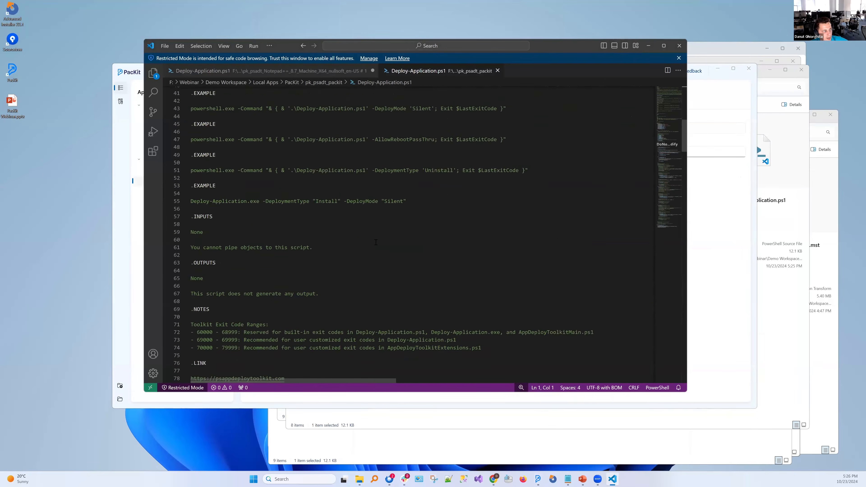
{"action": "scroll", "coordinate": [377, 246], "scroll_direction": "down", "scroll_amount": 8}
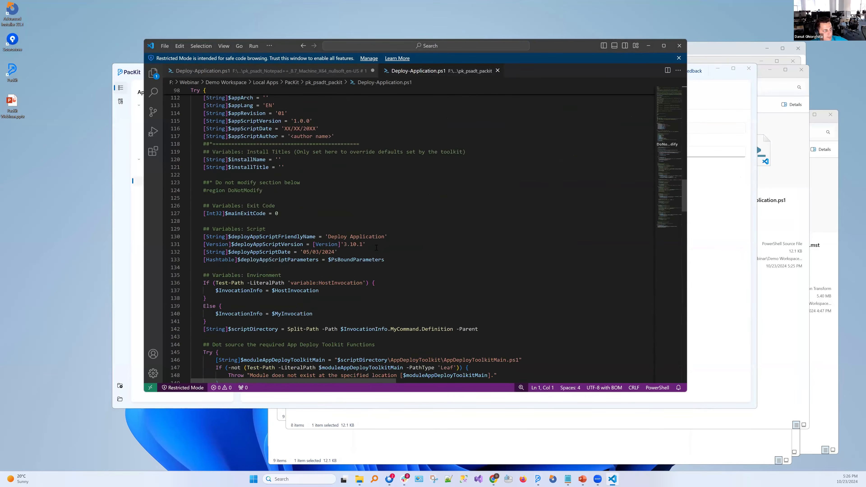
{"action": "scroll", "coordinate": [375, 246], "scroll_direction": "down", "scroll_amount": 6}
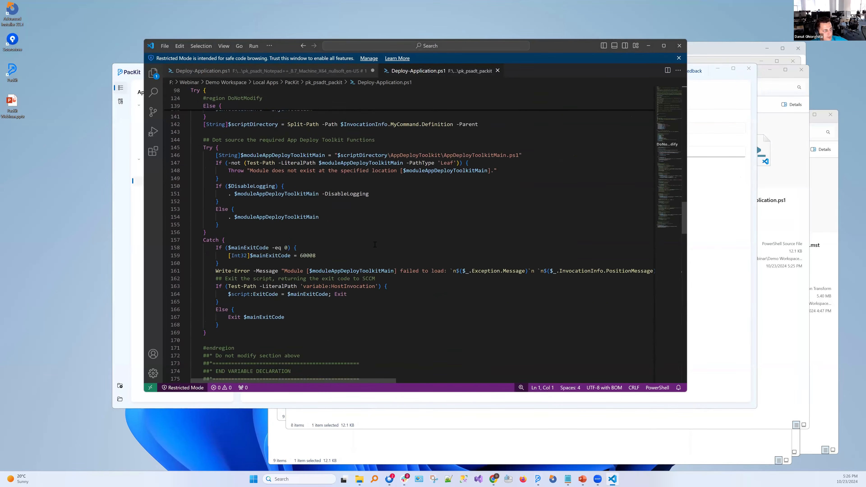
{"action": "scroll", "coordinate": [375, 247], "scroll_direction": "down", "scroll_amount": 9}
{"action": "scroll", "coordinate": [375, 248], "scroll_direction": "down", "scroll_amount": 4}
{"action": "left_click_drag", "start_coordinate": [545, 293], "coordinate": [190, 287]}
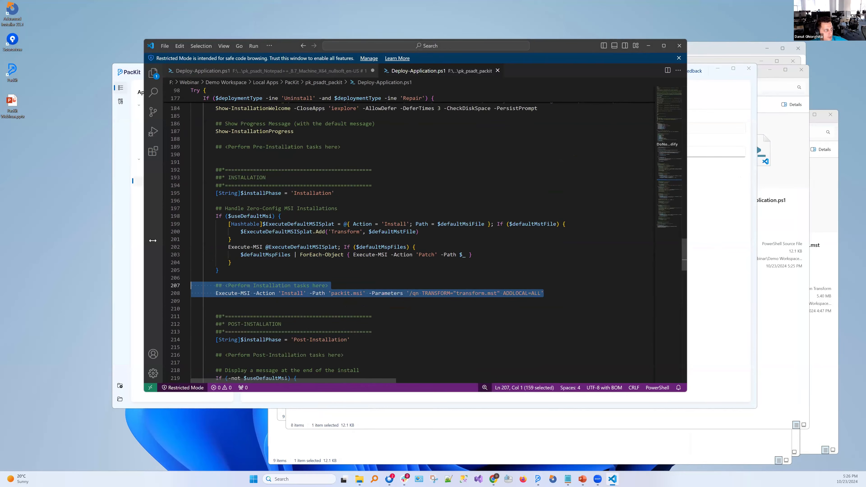
Switch back to PacKit and import Mozilla Firefox version 129.0 from the catalog with its default install and uninstall commands
{"action": "left_click", "coordinate": [123, 242]}
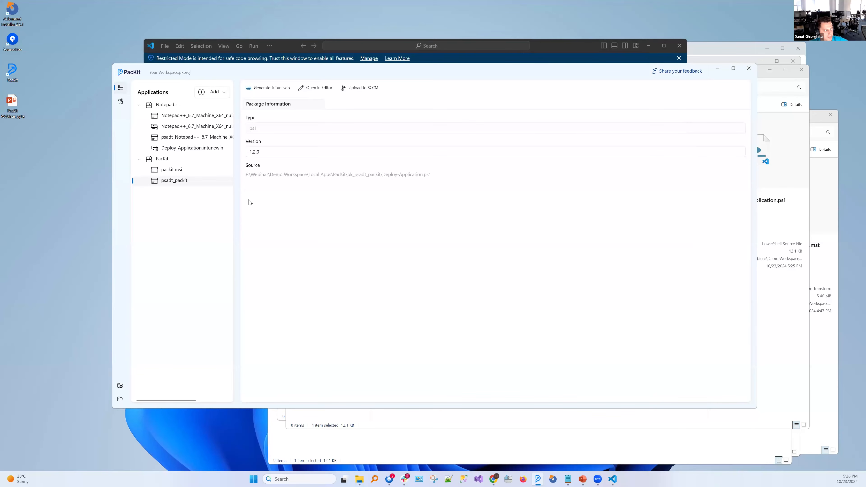
{"action": "left_click", "coordinate": [222, 93]}
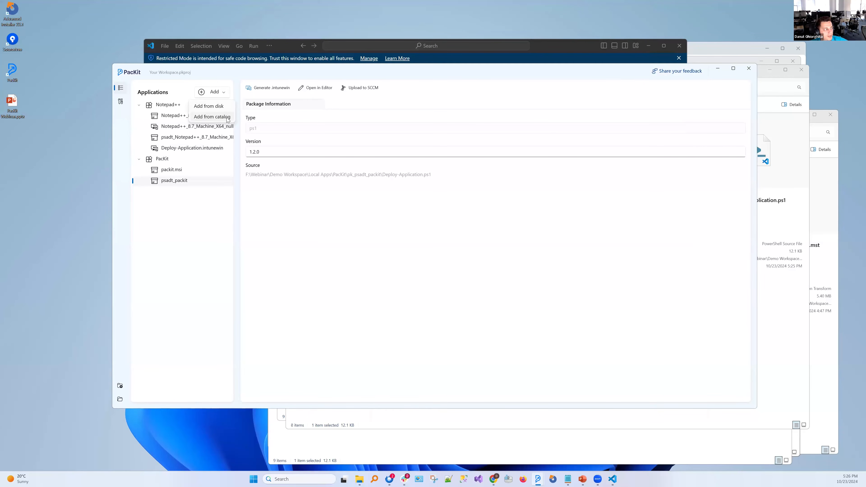
{"action": "left_click", "coordinate": [227, 118]}
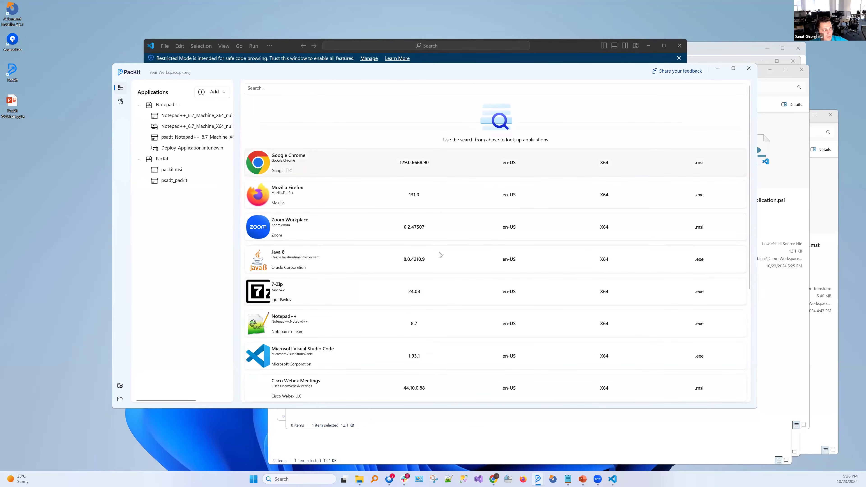
{"action": "scroll", "coordinate": [415, 233], "scroll_direction": "down", "scroll_amount": 1}
{"action": "scroll", "coordinate": [450, 222], "scroll_direction": "up", "scroll_amount": 1}
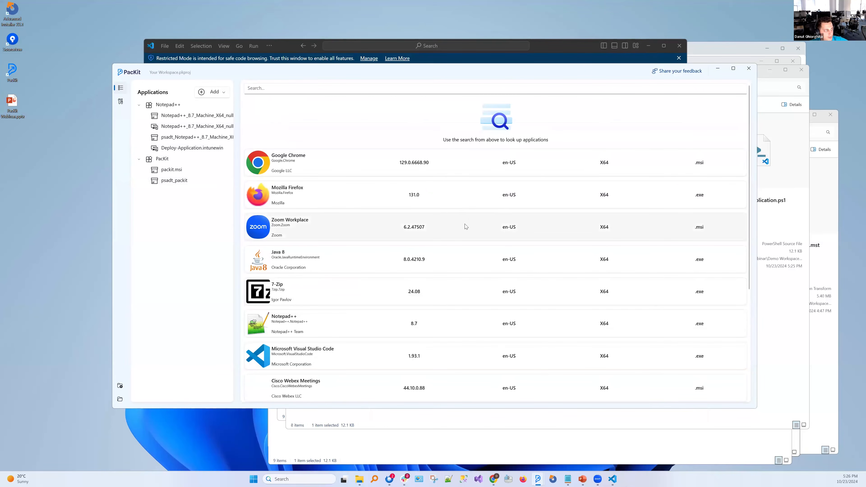
{"action": "left_click", "coordinate": [461, 193]}
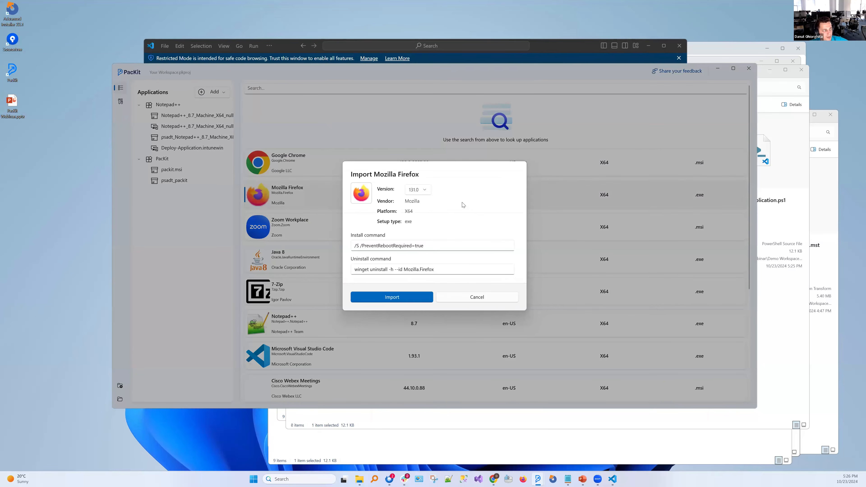
{"action": "left_click", "coordinate": [426, 189]}
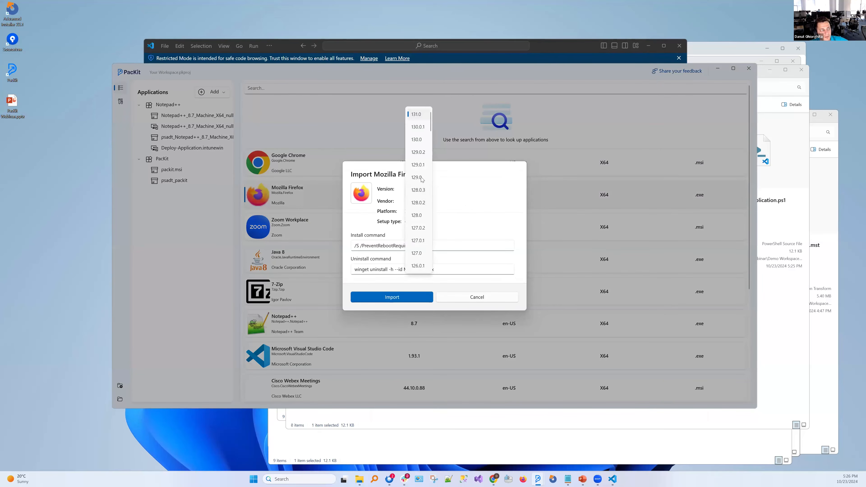
{"action": "left_click", "coordinate": [422, 180]}
{"action": "left_click", "coordinate": [442, 246]}
{"action": "key", "text": "ctrl+a"}
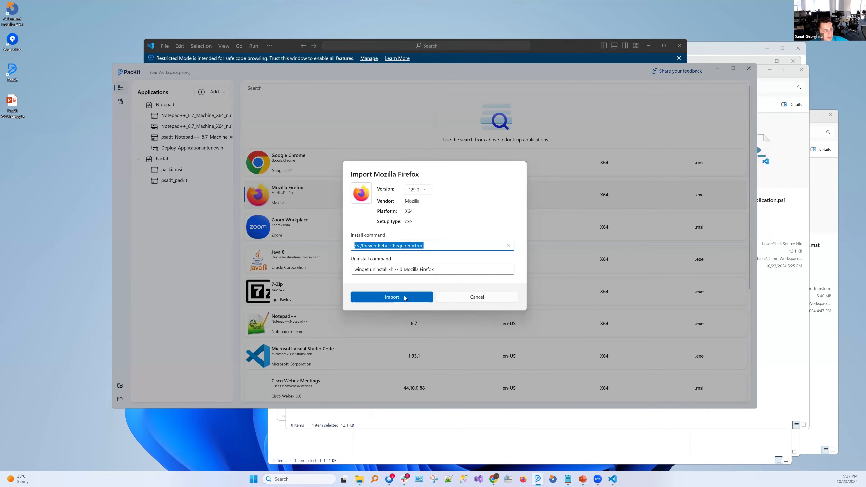
{"action": "left_click", "coordinate": [397, 299]}
{"action": "left_click", "coordinate": [395, 299]}
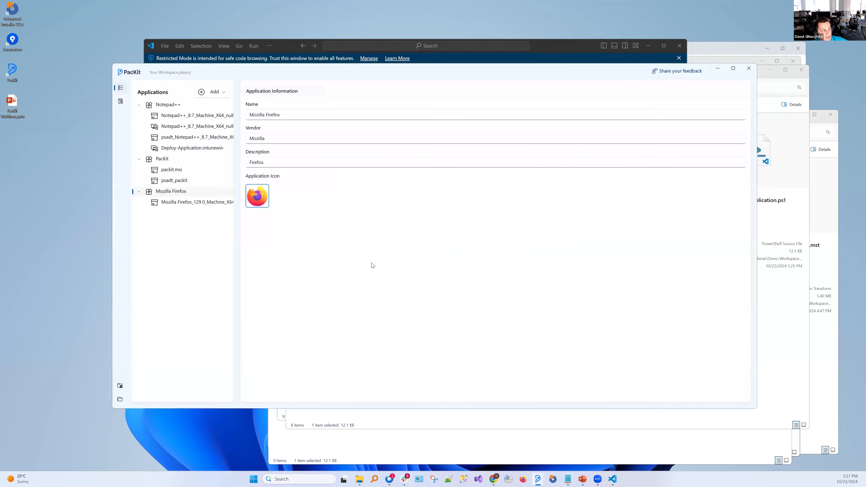
Review the Mozilla Firefox exe package's install and uninstall commands and generate its intunewin file in the default location
{"action": "left_click", "coordinate": [192, 201]}
{"action": "left_click_drag", "start_coordinate": [319, 174], "coordinate": [235, 178]}
{"action": "left_click_drag", "start_coordinate": [328, 200], "coordinate": [247, 202]}
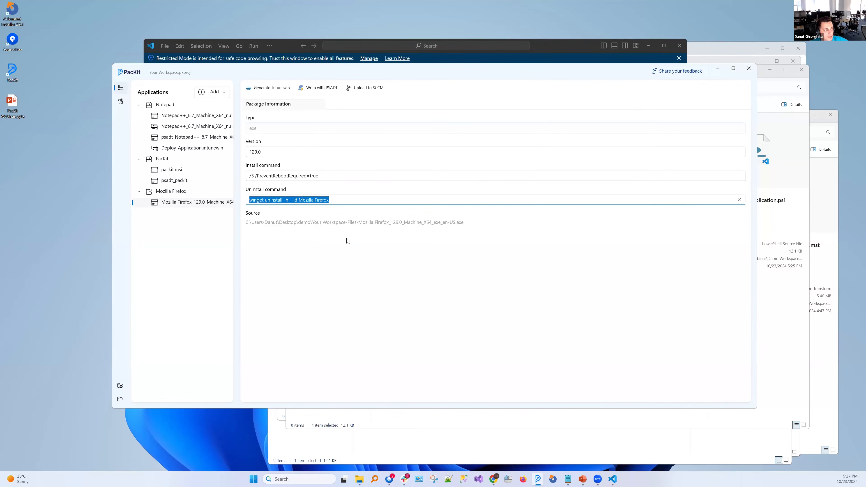
{"action": "left_click", "coordinate": [333, 200]}
{"action": "key", "text": "ctrl+a"}
{"action": "left_click", "coordinate": [265, 88]}
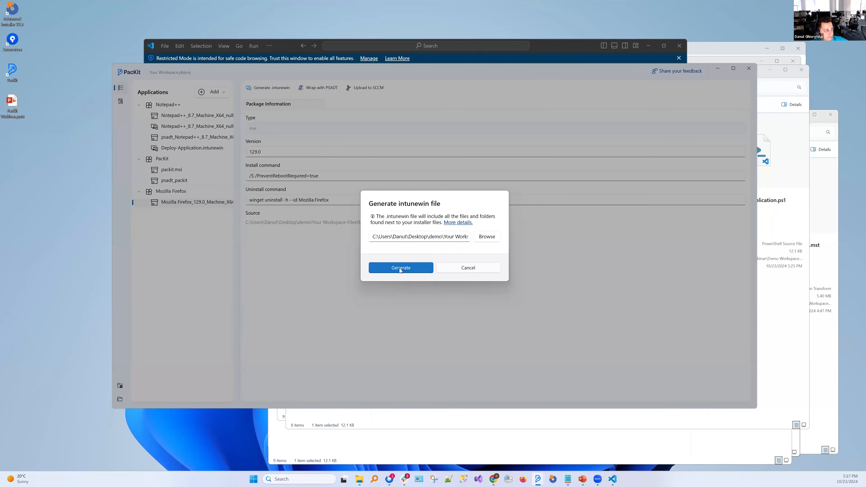
{"action": "left_click", "coordinate": [399, 268]}
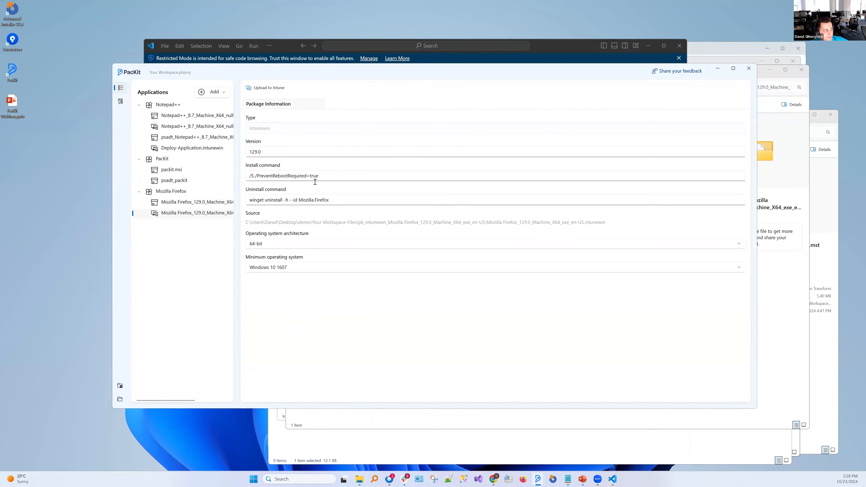
Check the Firefox intunewin package's commands and architecture options, and set its minimum operating system to Windows 10 2004
{"action": "left_click_drag", "start_coordinate": [320, 176], "coordinate": [330, 201]}
{"action": "left_click", "coordinate": [343, 201]}
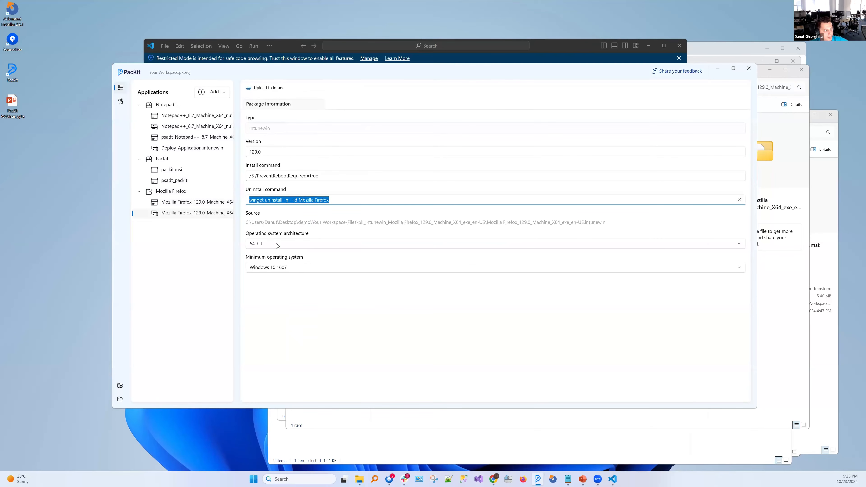
{"action": "left_click", "coordinate": [293, 244]}
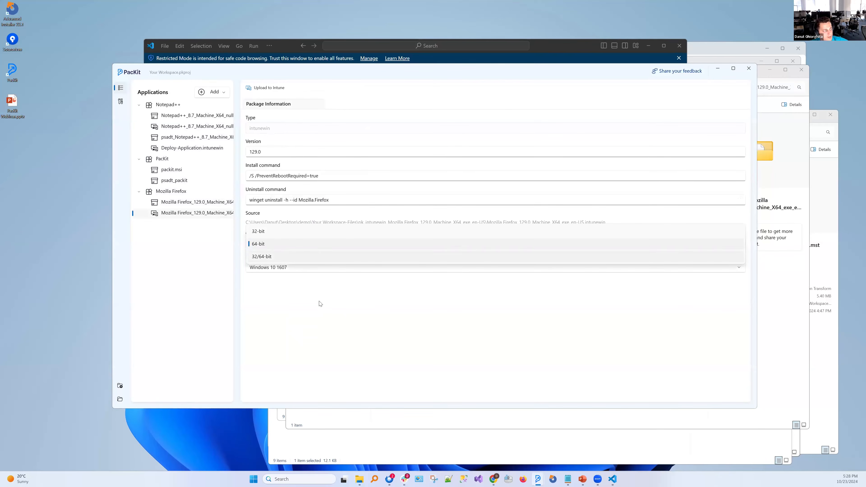
{"action": "left_click", "coordinate": [264, 214]}
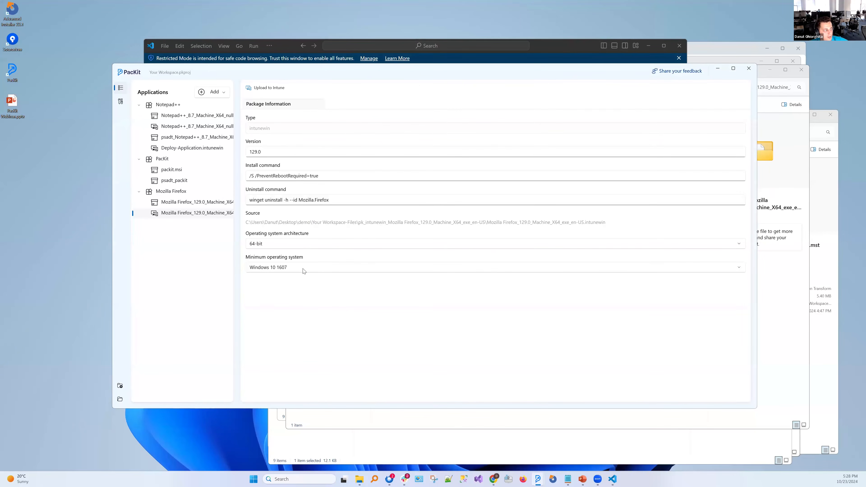
{"action": "left_click", "coordinate": [299, 269]}
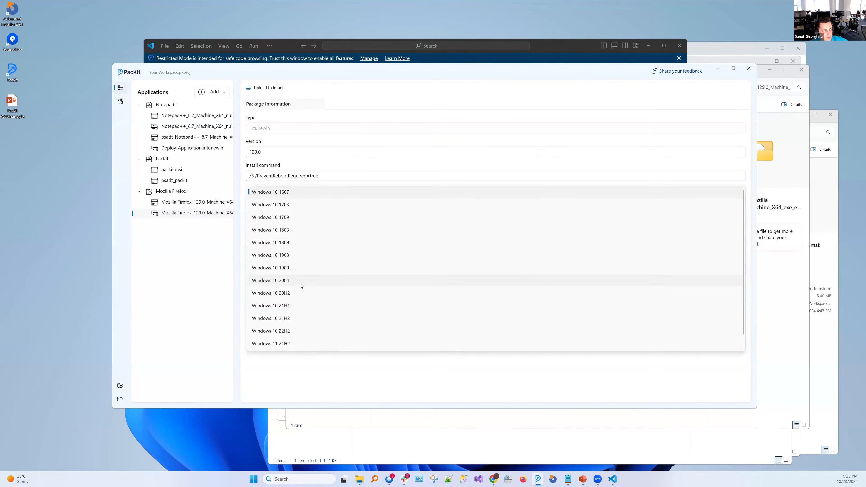
{"action": "left_click", "coordinate": [301, 282]}
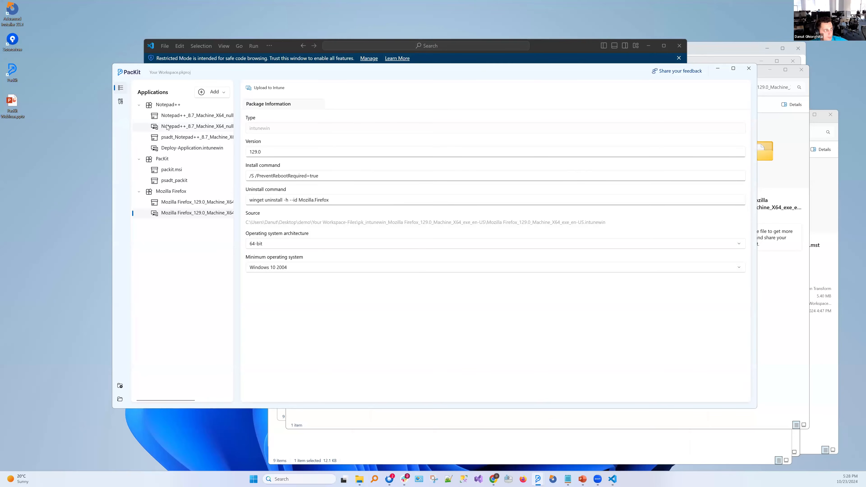
Browse the application catalog and search it for "Advanced installer"
{"action": "key", "text": "Up"}
{"action": "left_click", "coordinate": [220, 96]}
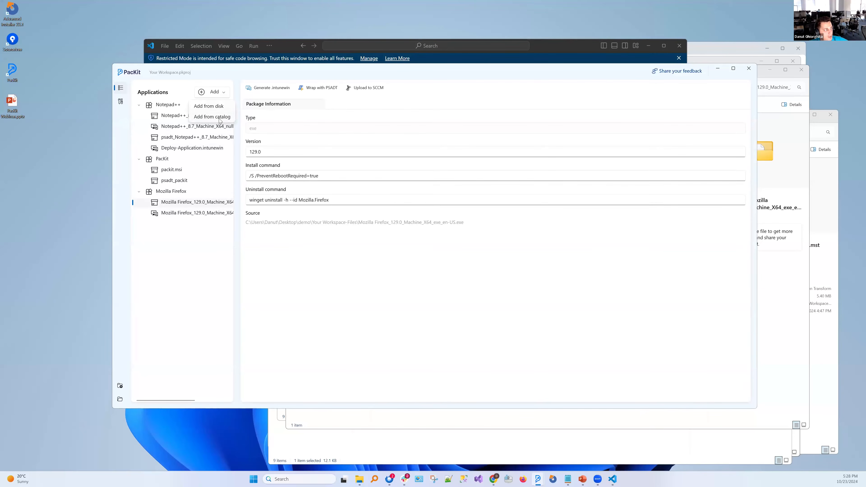
{"action": "left_click", "coordinate": [220, 117]}
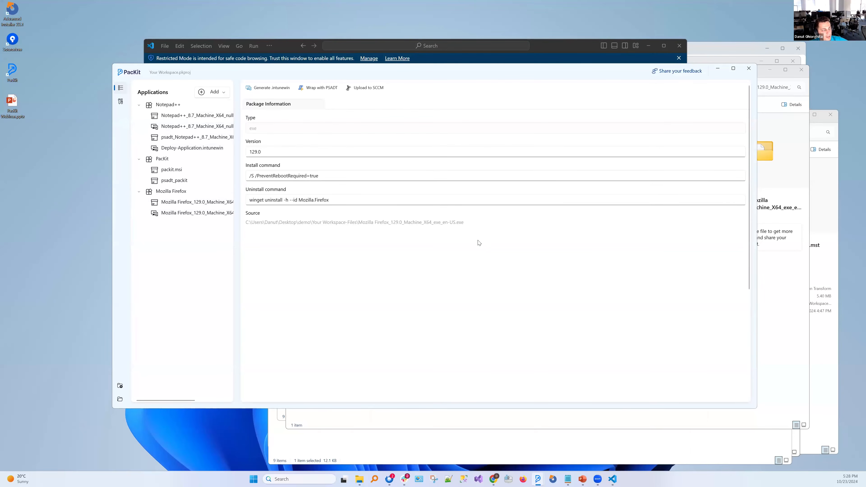
{"action": "scroll", "coordinate": [546, 281], "scroll_direction": "down", "scroll_amount": 5}
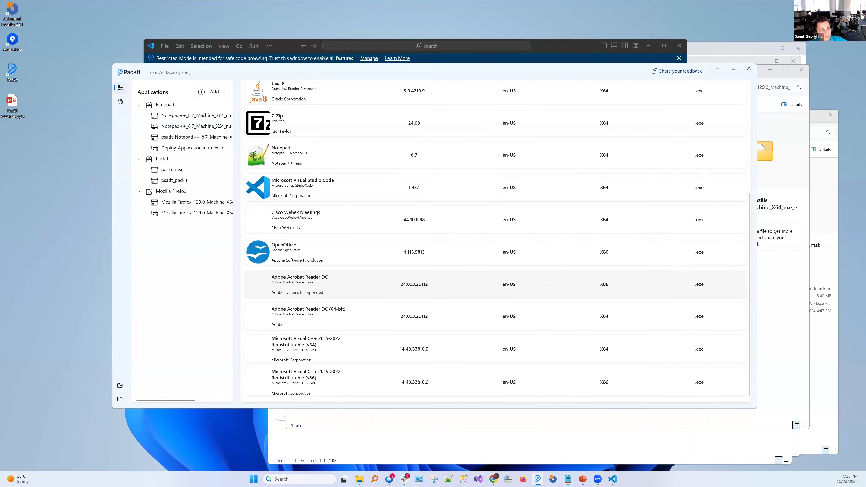
{"action": "scroll", "coordinate": [426, 146], "scroll_direction": "up", "scroll_amount": 5}
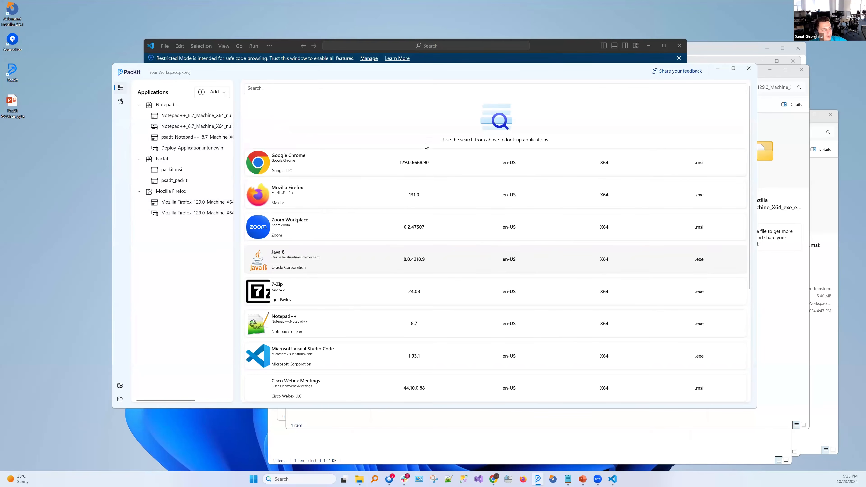
{"action": "left_click", "coordinate": [327, 89]}
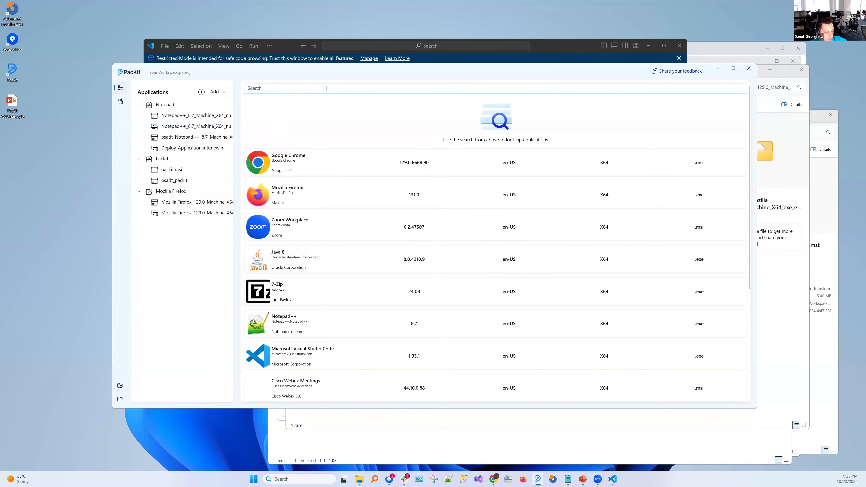
{"action": "type", "text": "Advanced "}
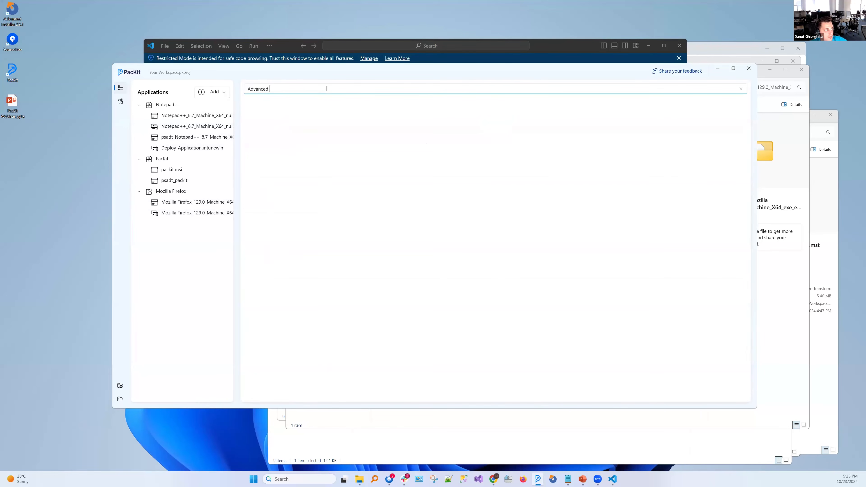
{"action": "type", "text": "installer"}
Import Advanced Installer by Caphyon in version 21.8 from the catalog search results
{"action": "left_click", "coordinate": [373, 121]}
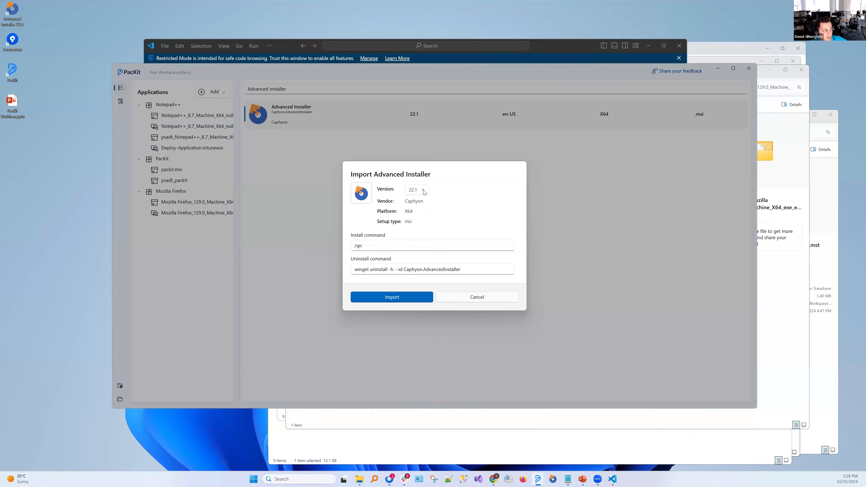
{"action": "left_click", "coordinate": [422, 190]}
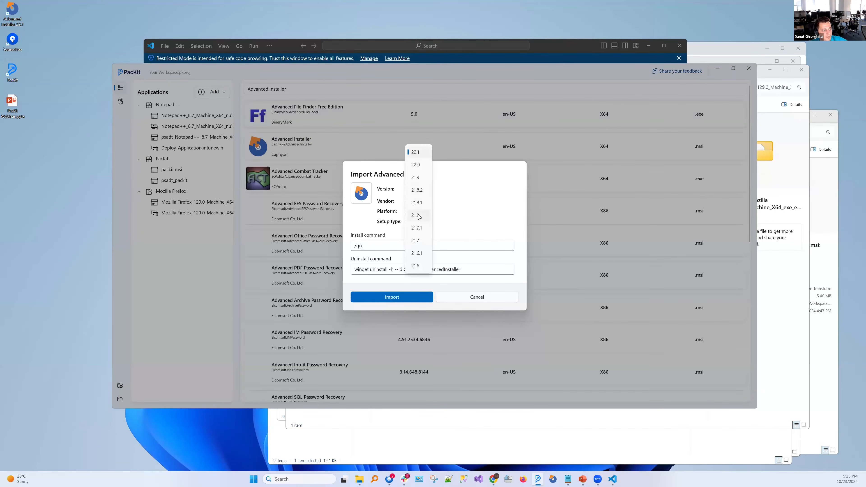
{"action": "left_click", "coordinate": [410, 299]}
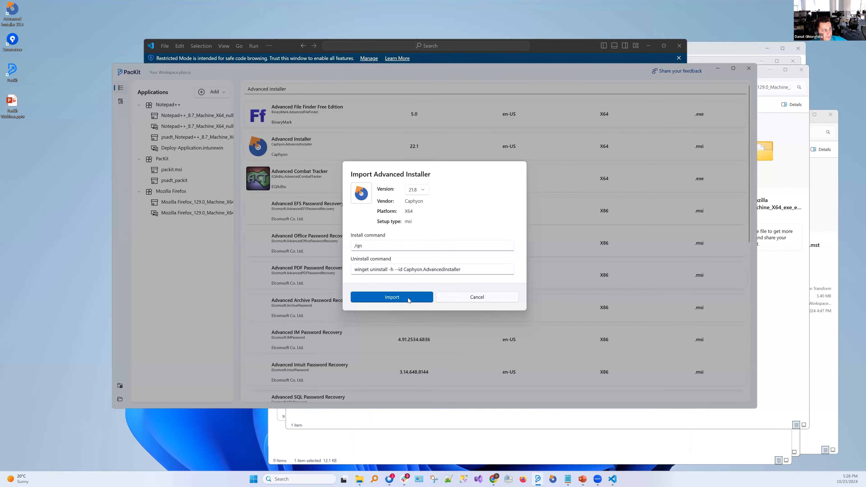
{"action": "left_click", "coordinate": [408, 297]}
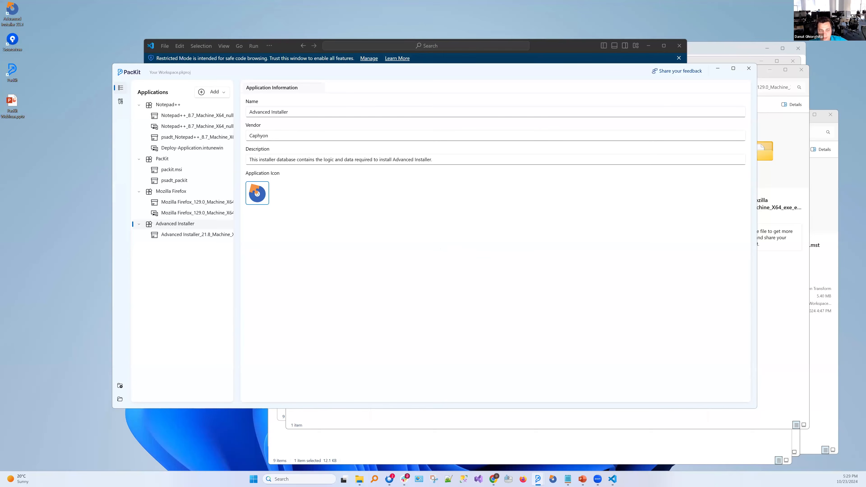
Switch to the PowerPoint presentation, start the slide show from the current slide and advance to the Future Roadmap slide
{"action": "key", "text": "alt+Tab"}
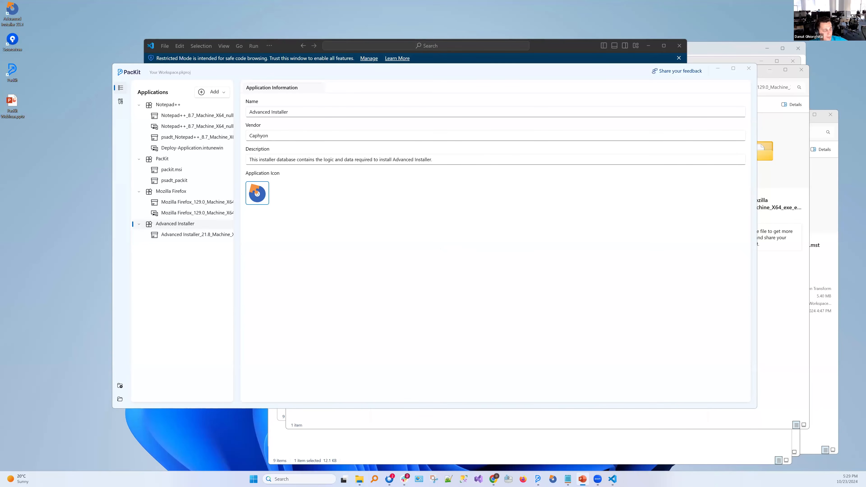
{"action": "key", "text": "shift+F5"}
{"action": "key", "text": "Right"}
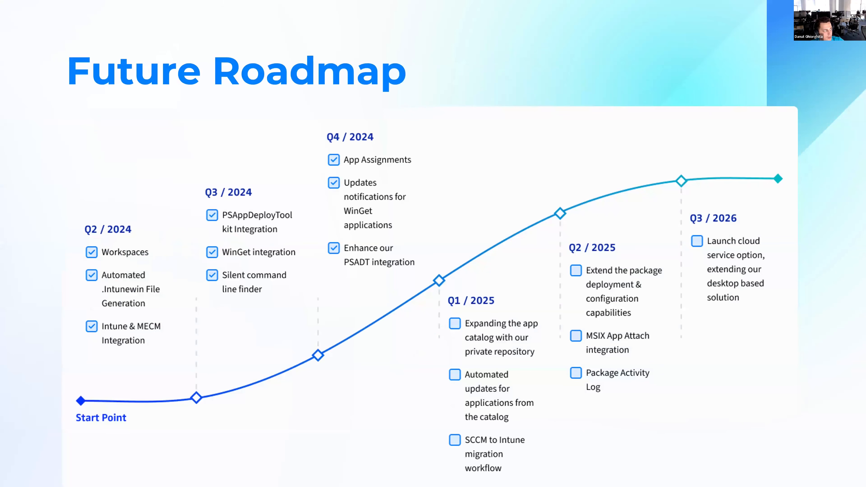